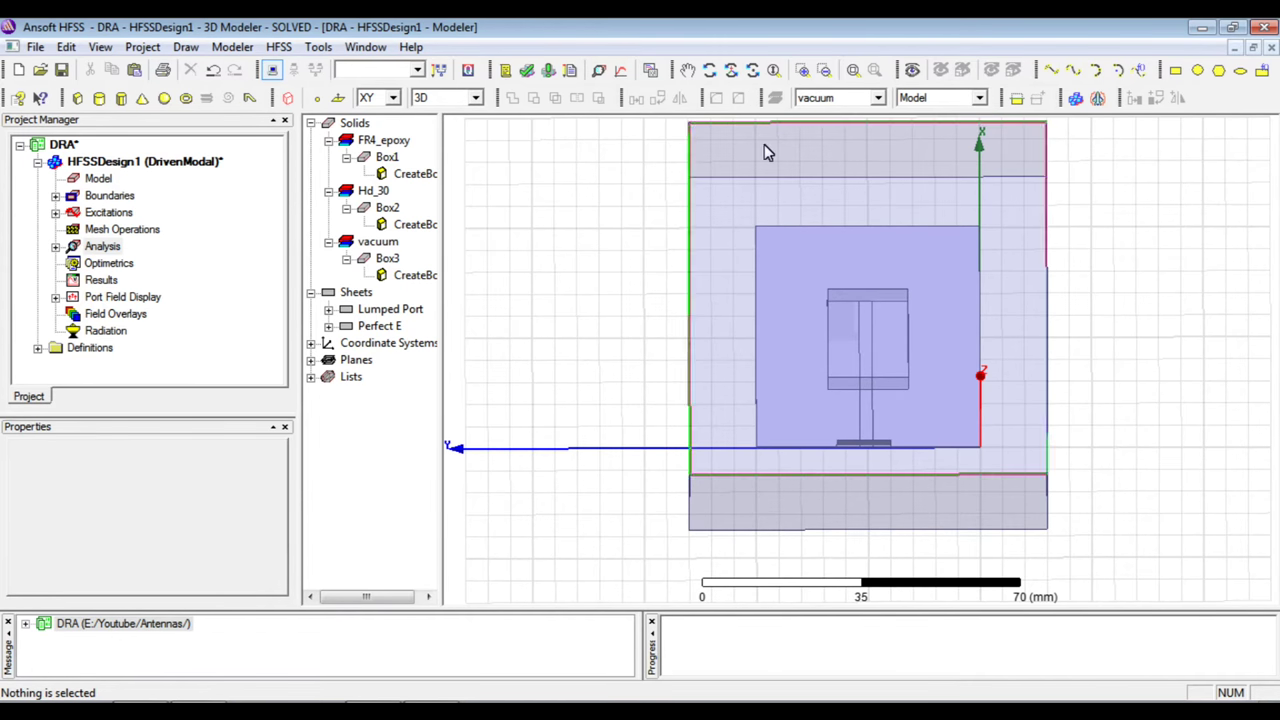
Step: Hide the vacuum air box Box3 in the Active View Visibility settings
left_click(910, 70)
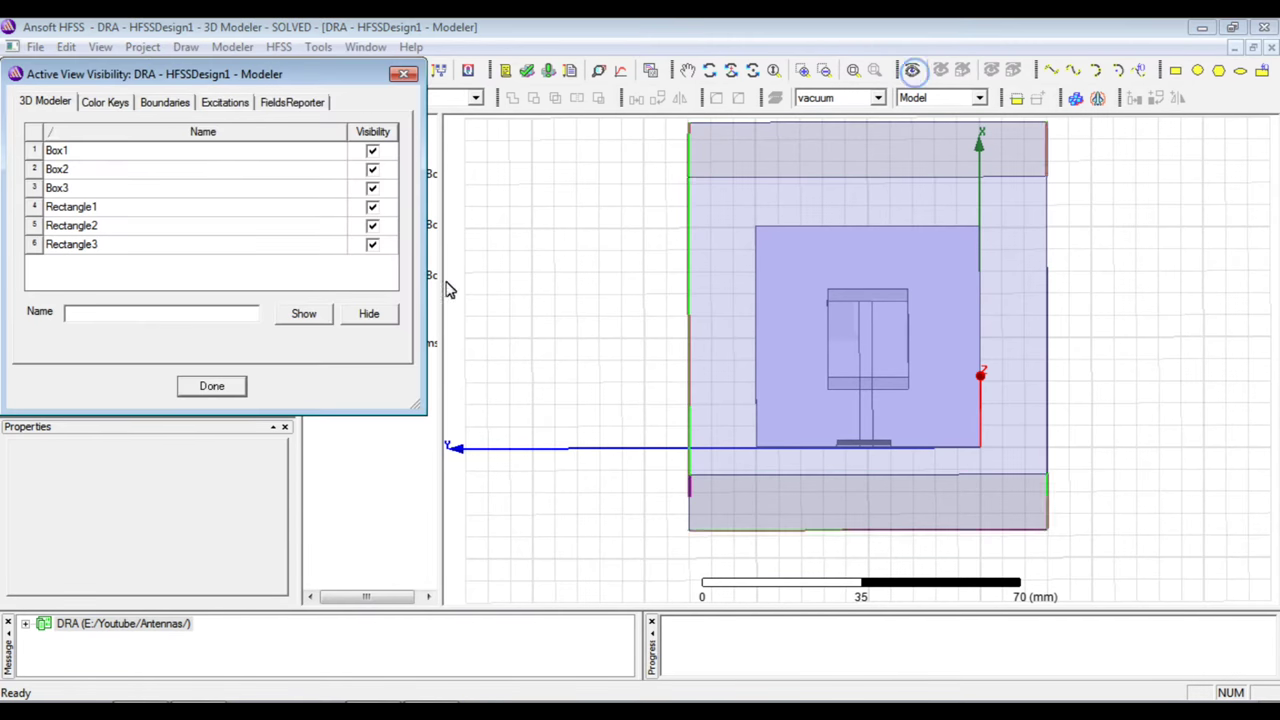
left_click(372, 188)
left_click(240, 389)
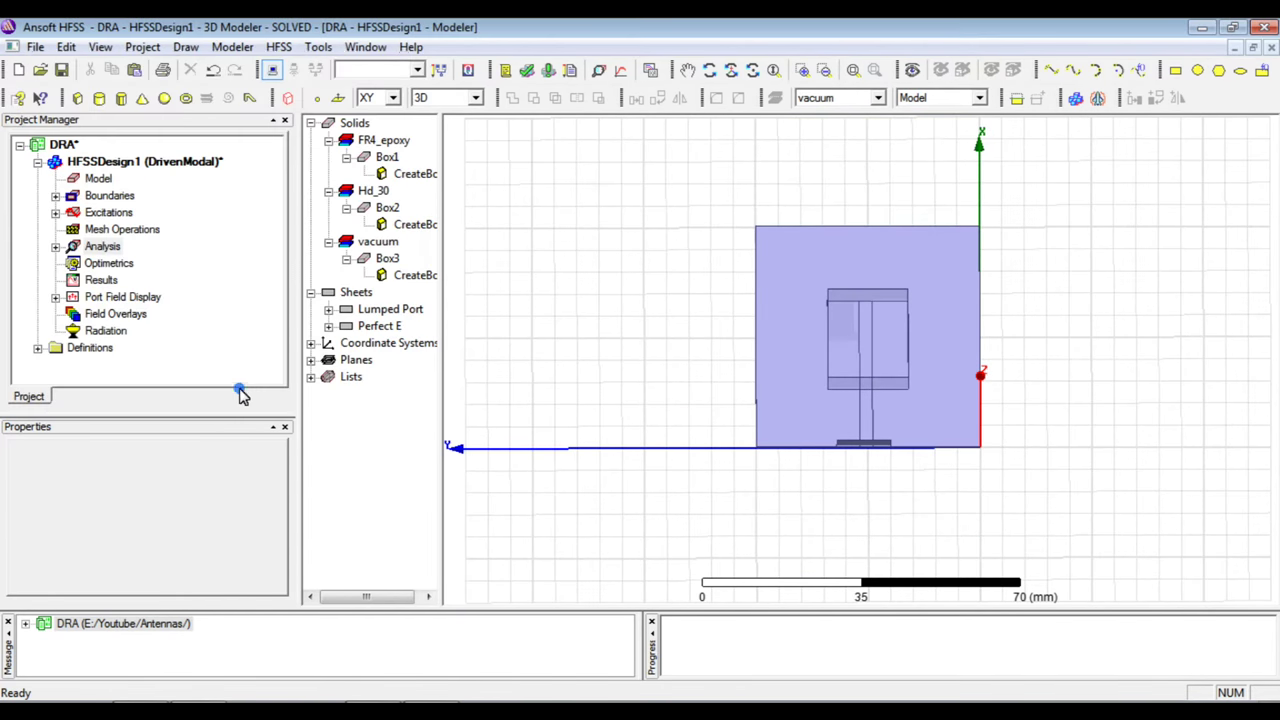
Step: Orbit and fit the view (Ctrl+D) onto the substrate and resonator, then expand Analysis to show Setup1
left_click_drag(737, 463, 757, 420)
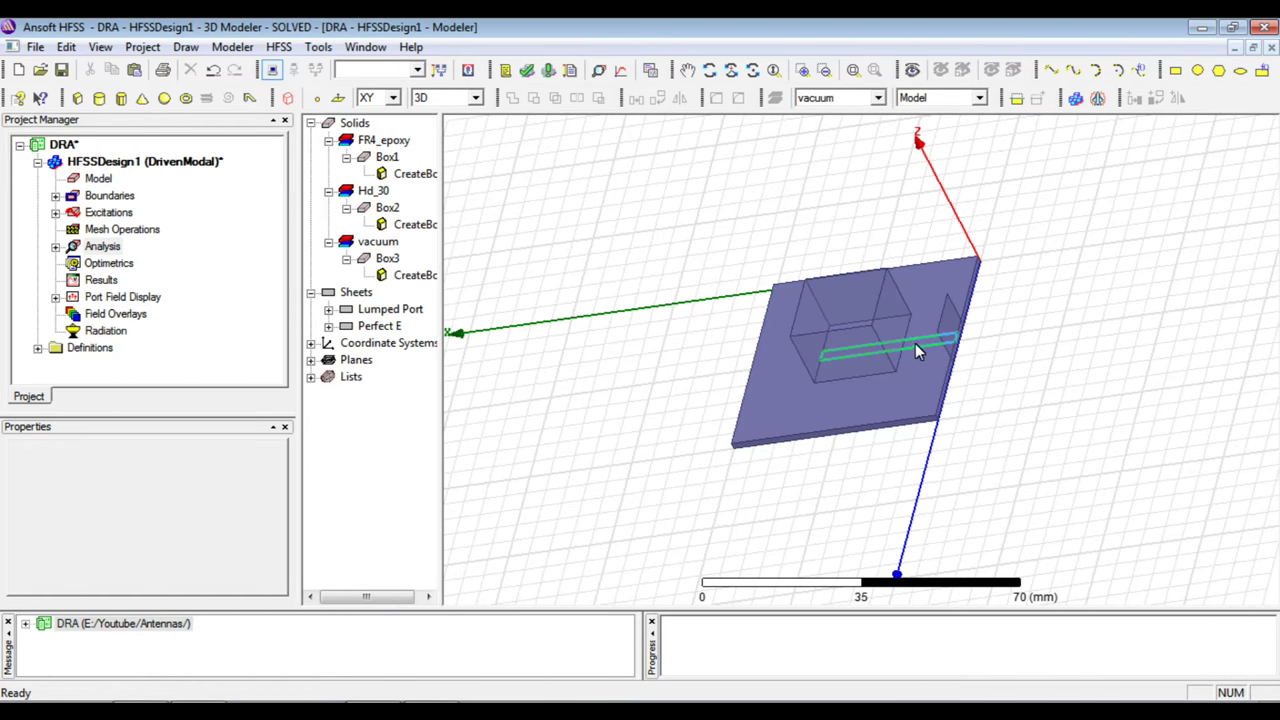
key("ctrl+d")
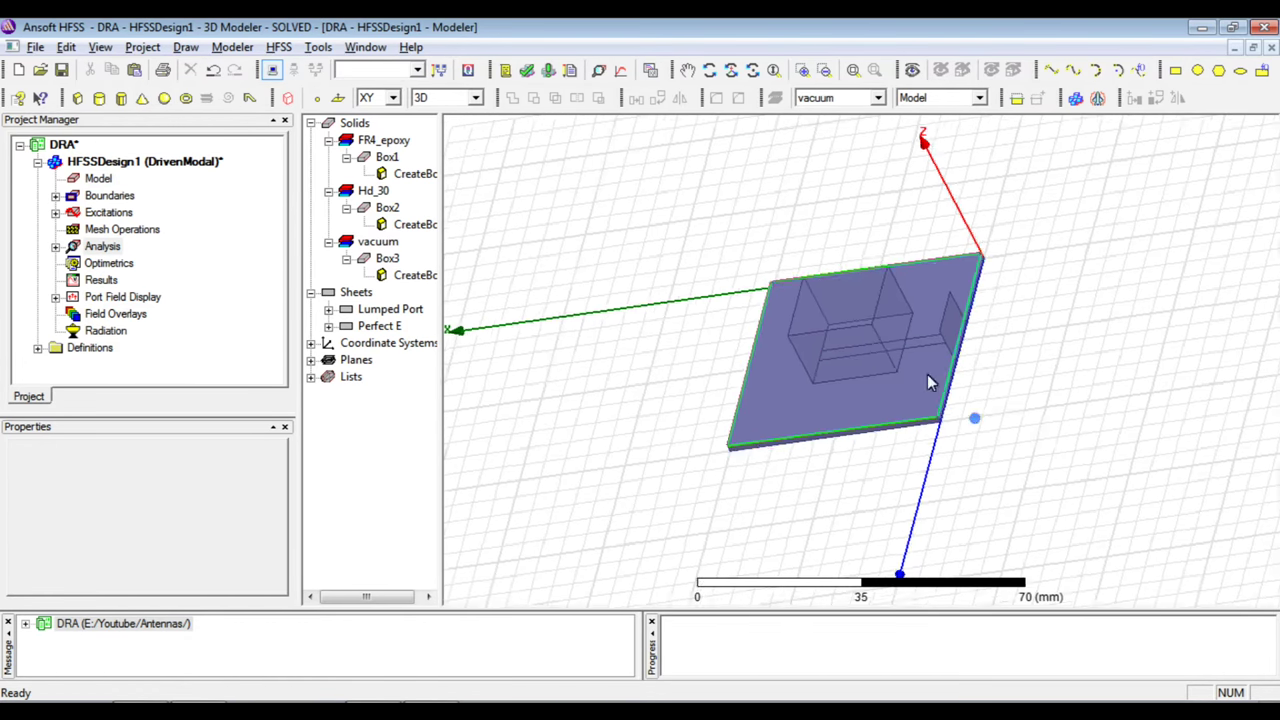
double_click(909, 395, "alt")
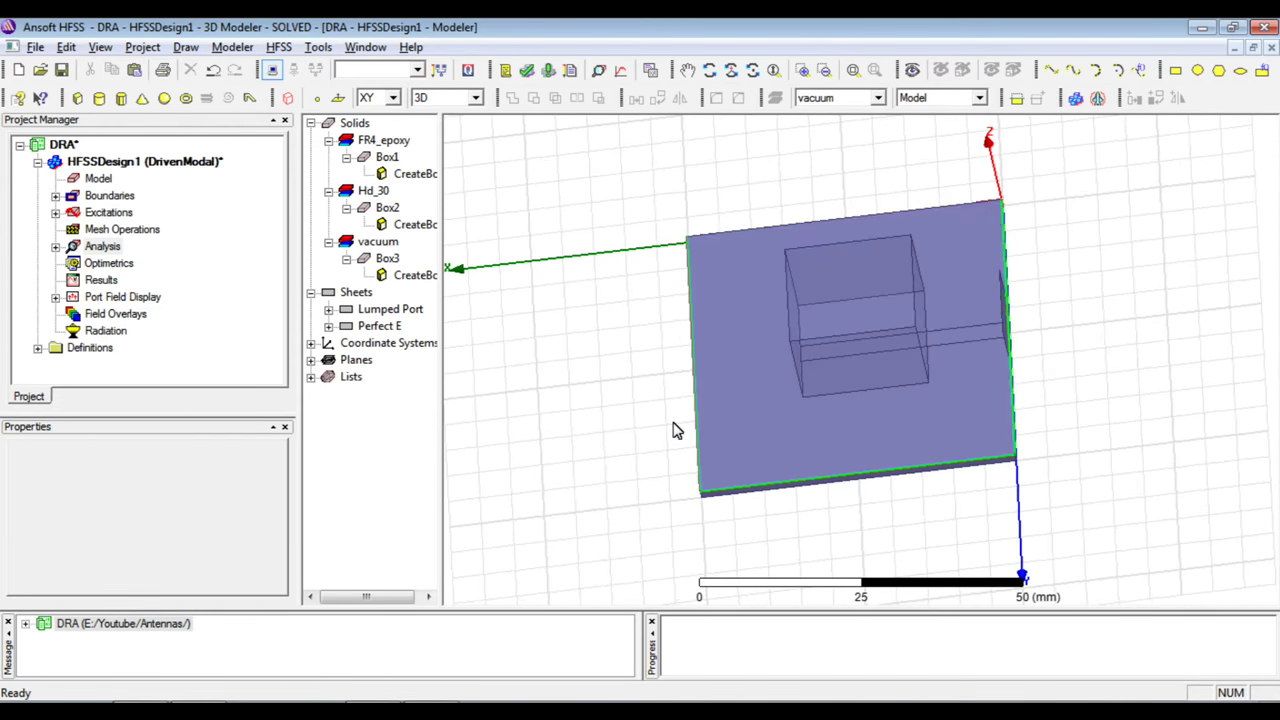
double_click(70, 246)
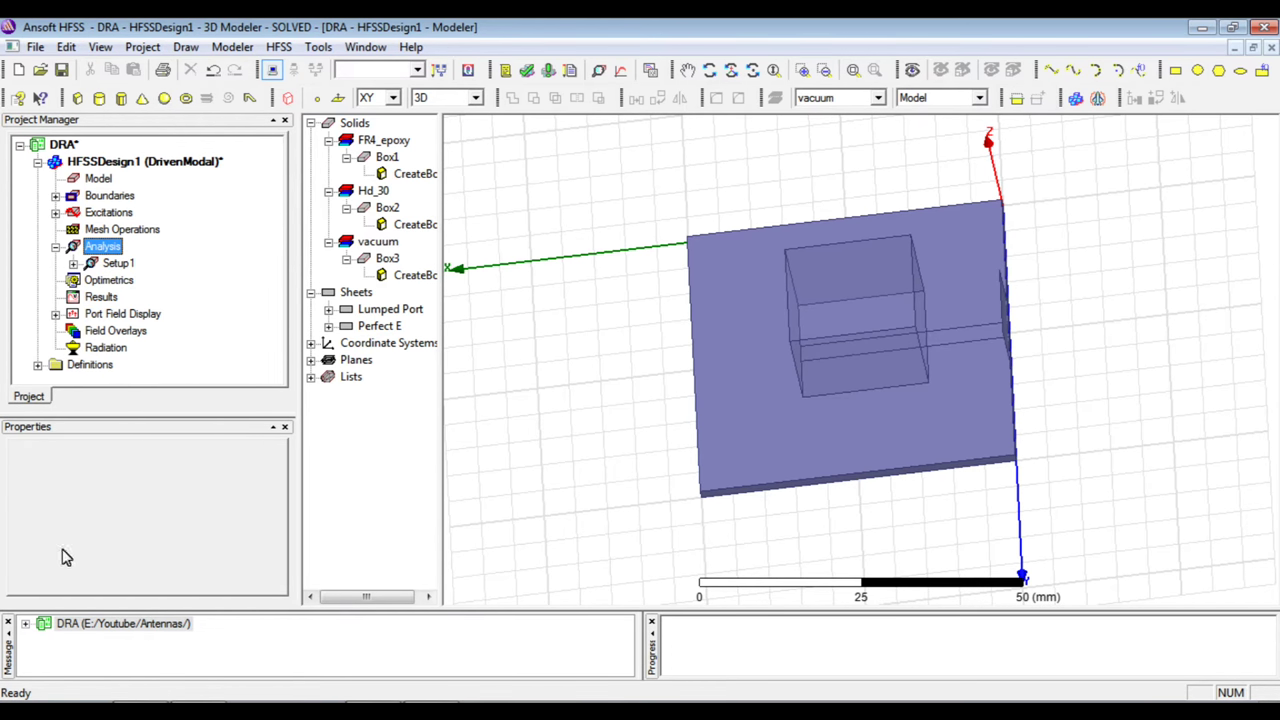
Step: Expand the DRA entry in the Message Manager to reveal the normal-completion message for HFSSDesign1
double_click(38, 624)
left_click(44, 639)
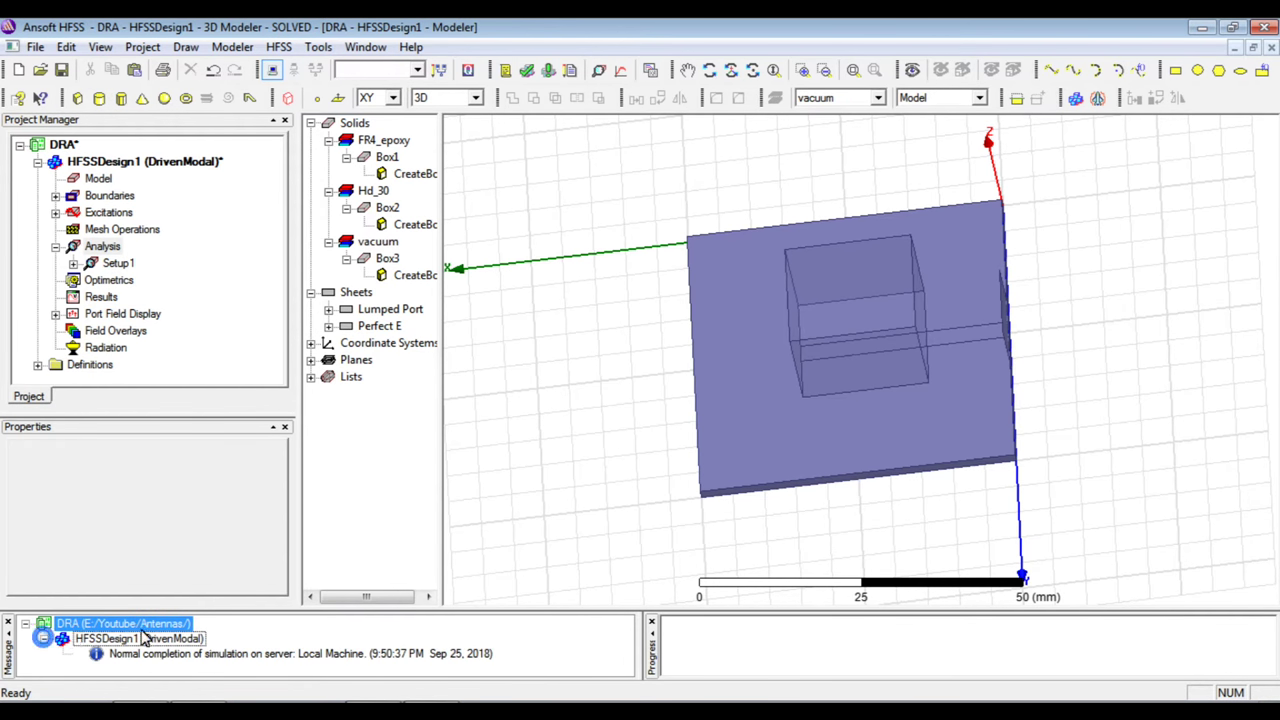
left_click(102, 298)
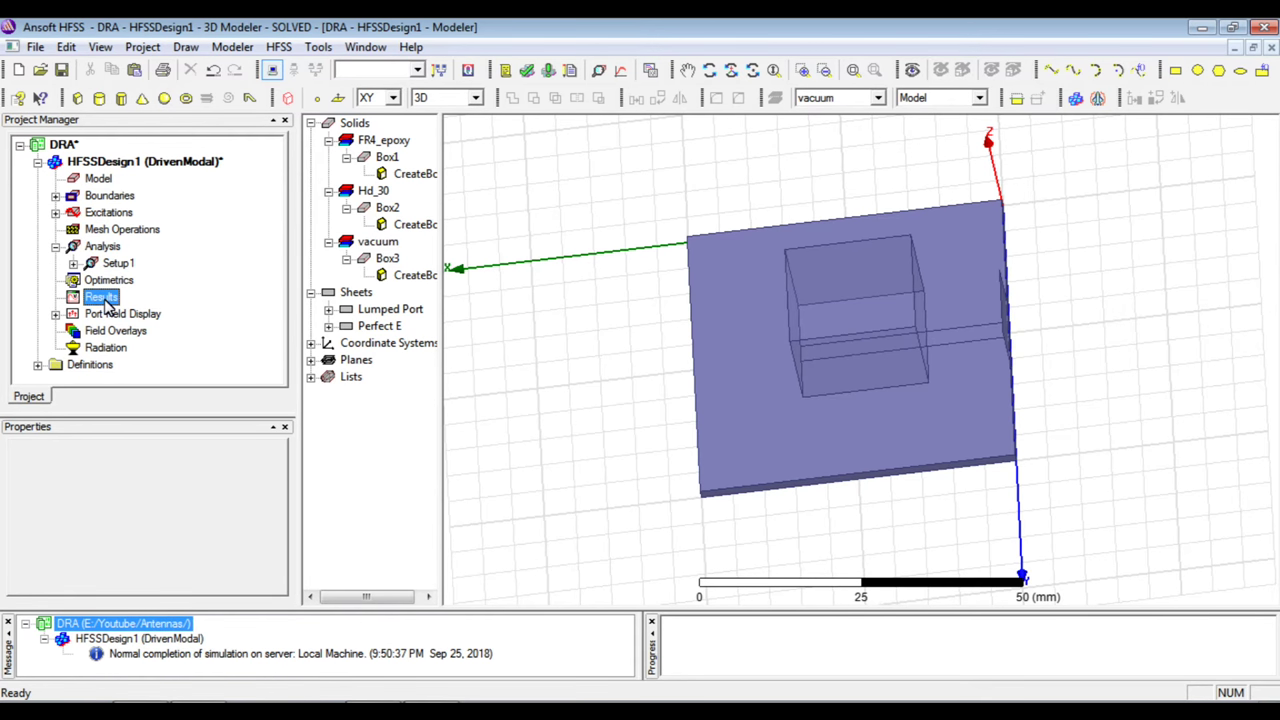
Step: Build a Modal Solution Rectangular Plot of S Parameter dB(S(1,1)) versus frequency, spanning 2–6 GHz
right_click(106, 304)
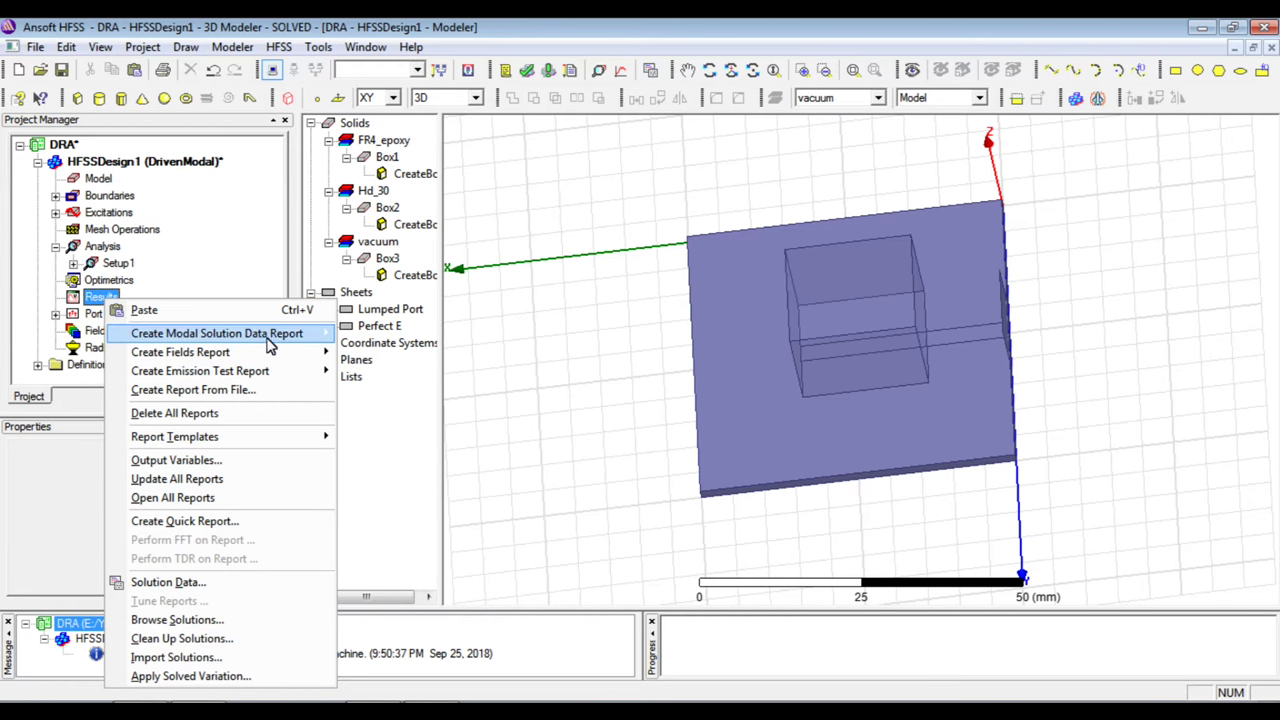
mouse_move(278, 346)
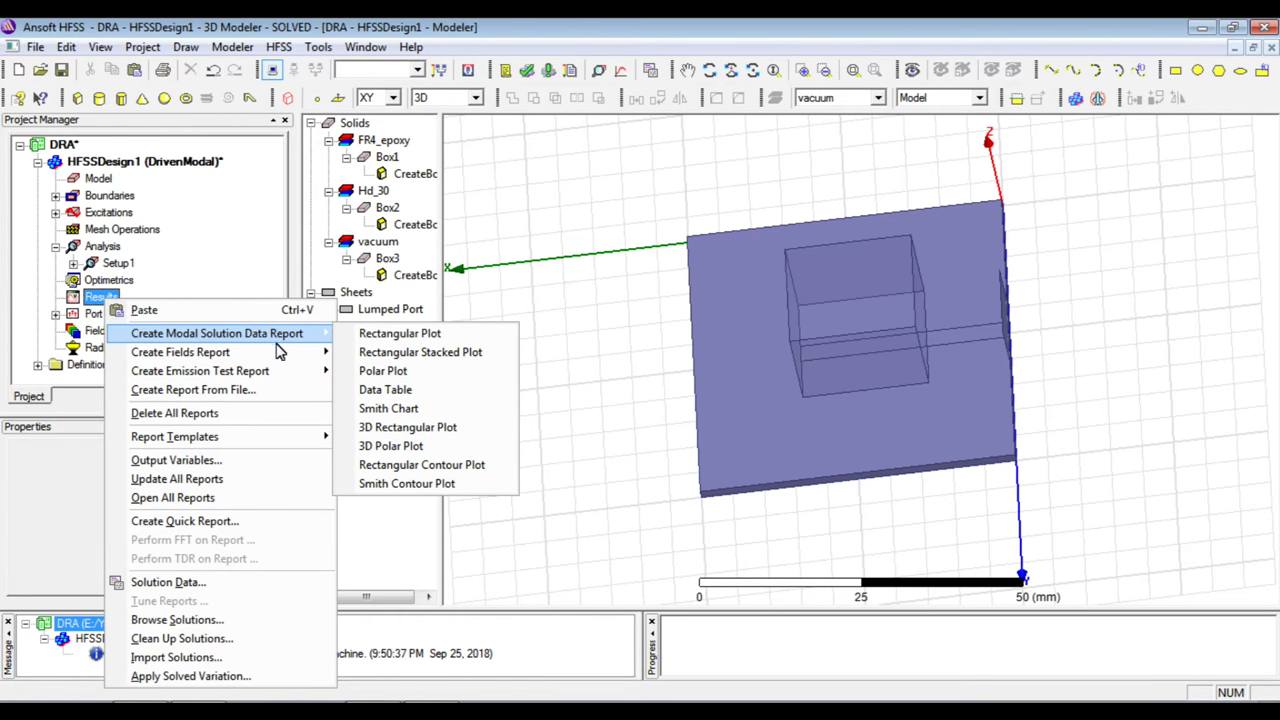
left_click(103, 308)
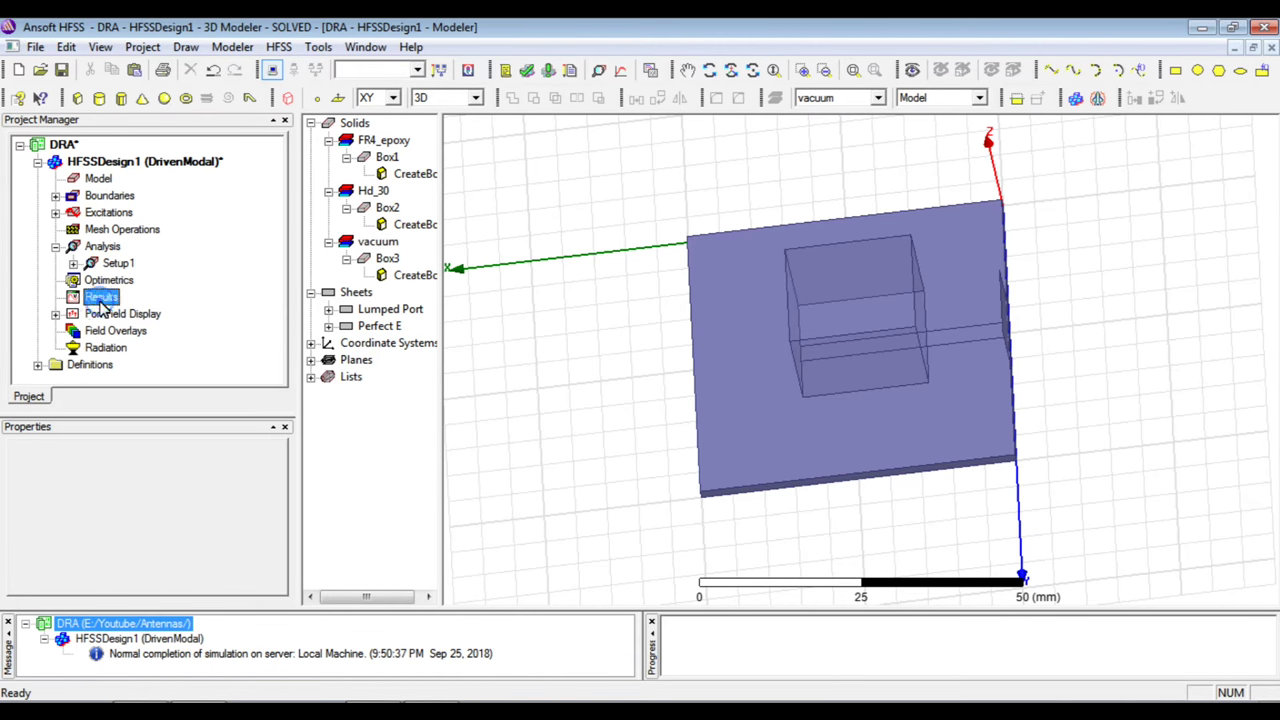
right_click(103, 306)
mouse_move(178, 340)
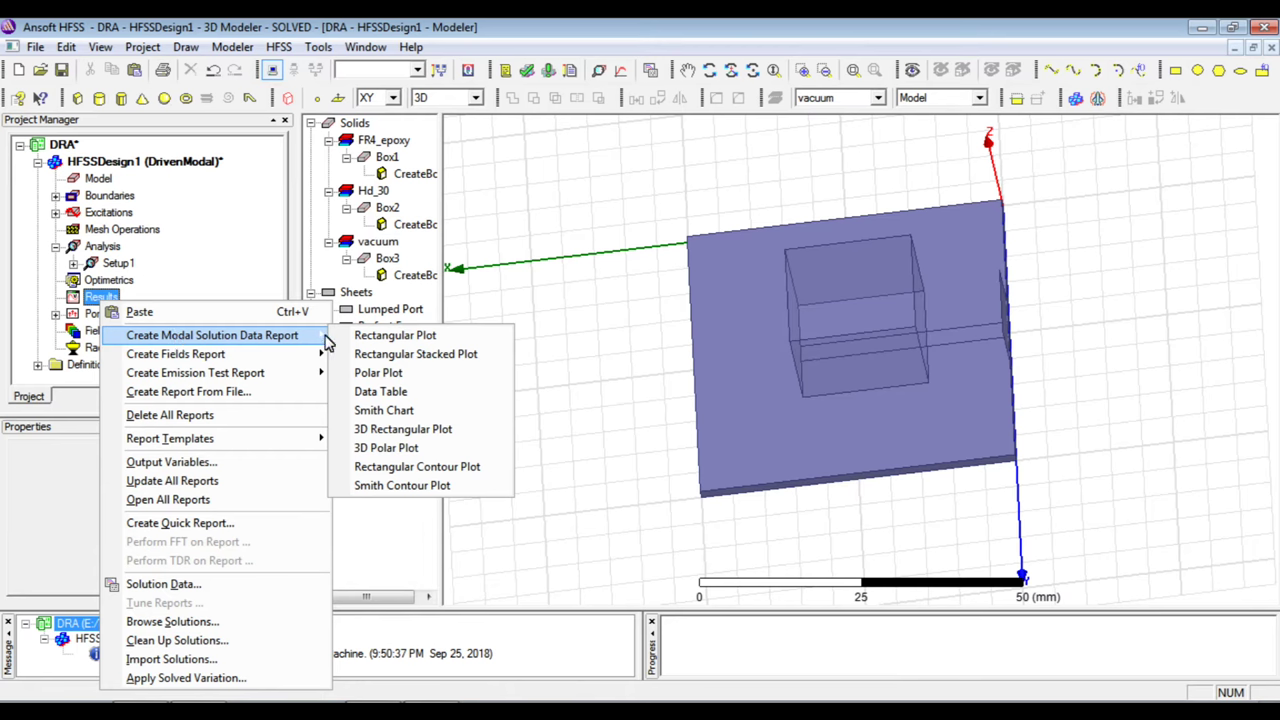
left_click(368, 337)
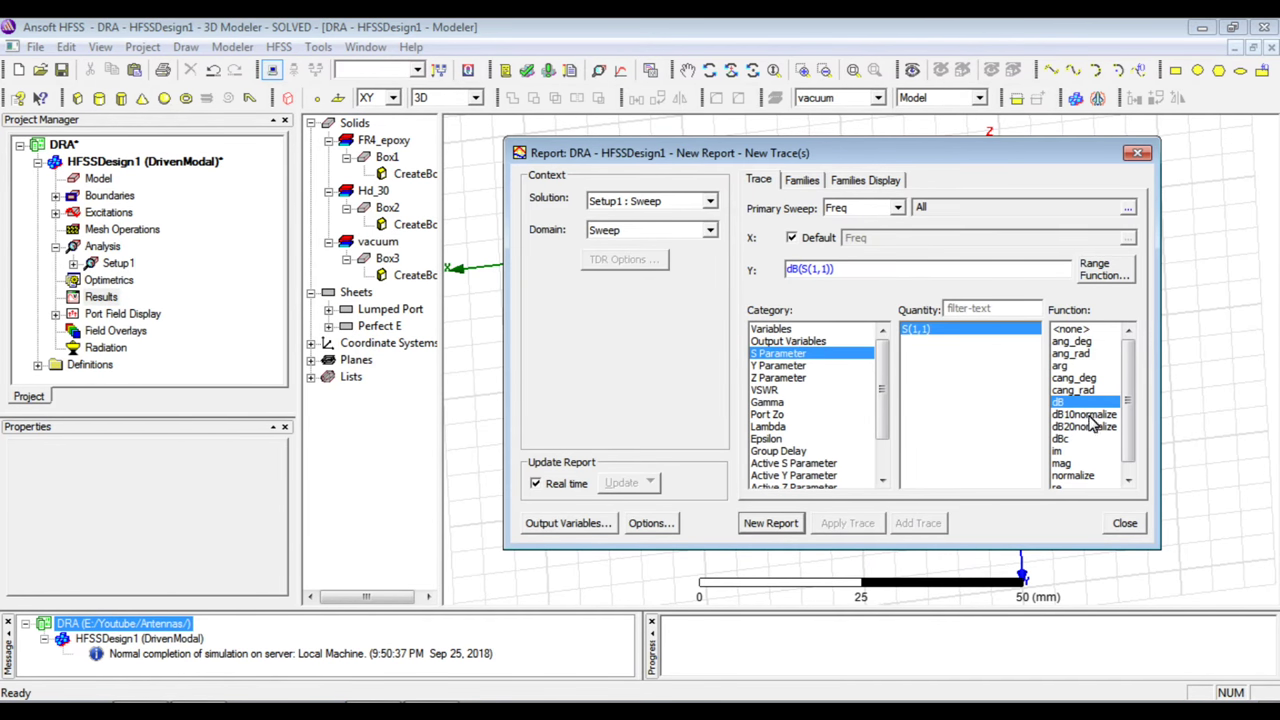
left_click(768, 523)
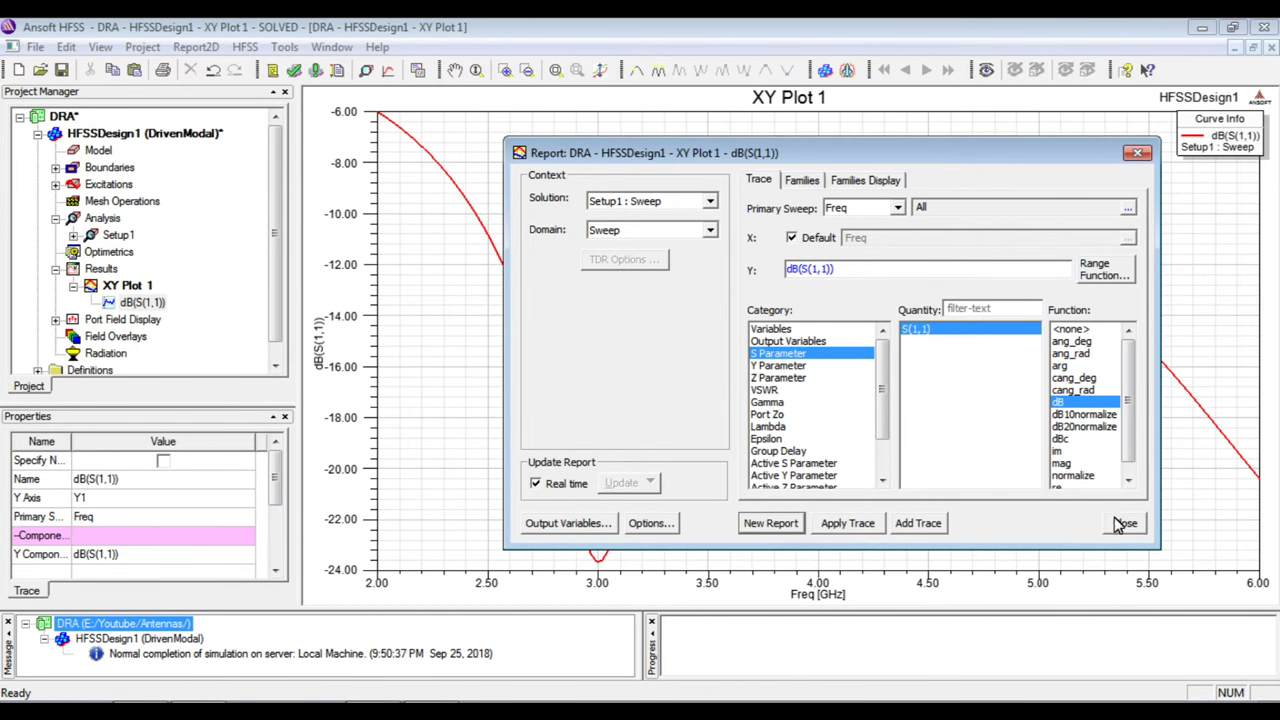
left_click(1124, 523)
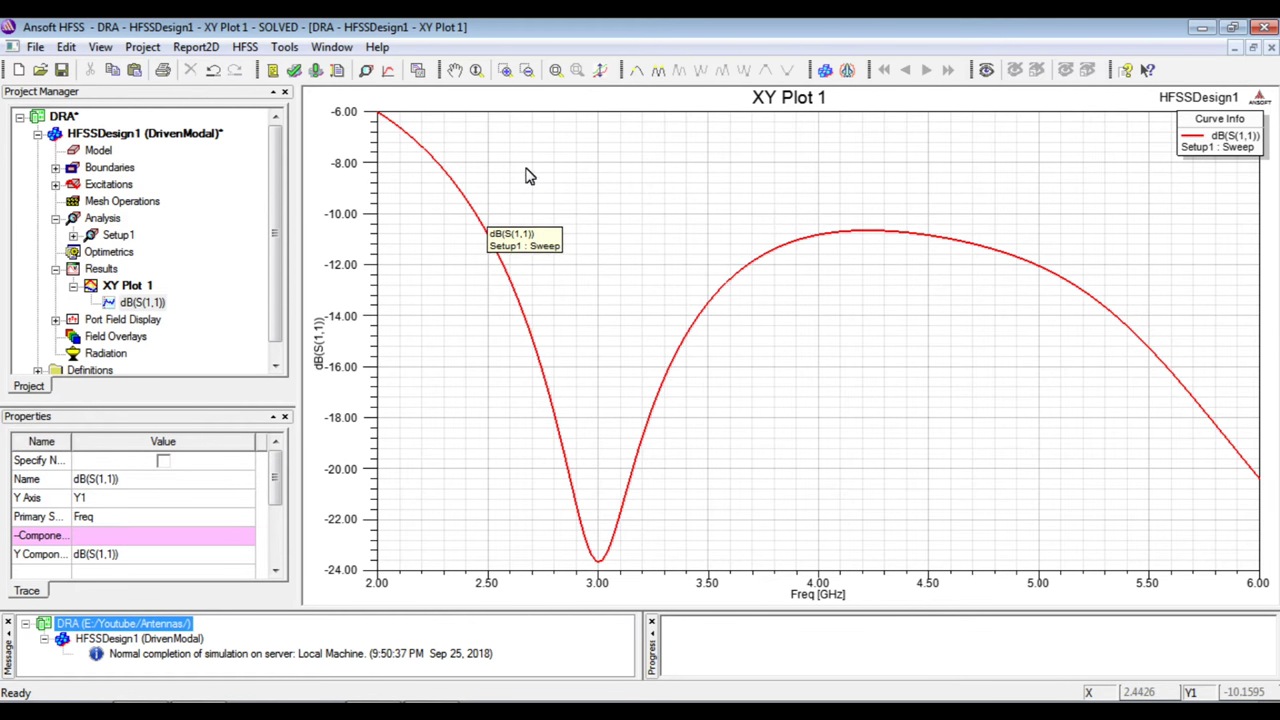
Step: Place marker m1 on the S11 curve at 2.4564 GHz, reading -10.148 dB
left_click(631, 69)
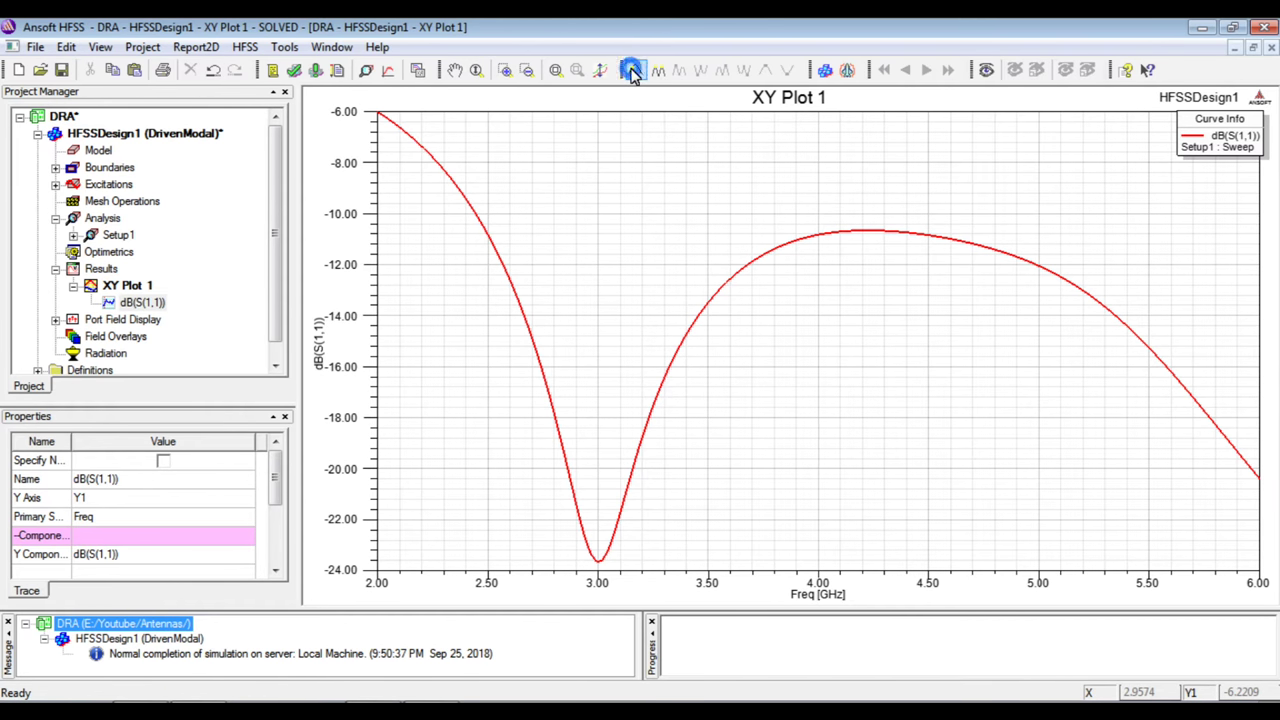
left_click(475, 213)
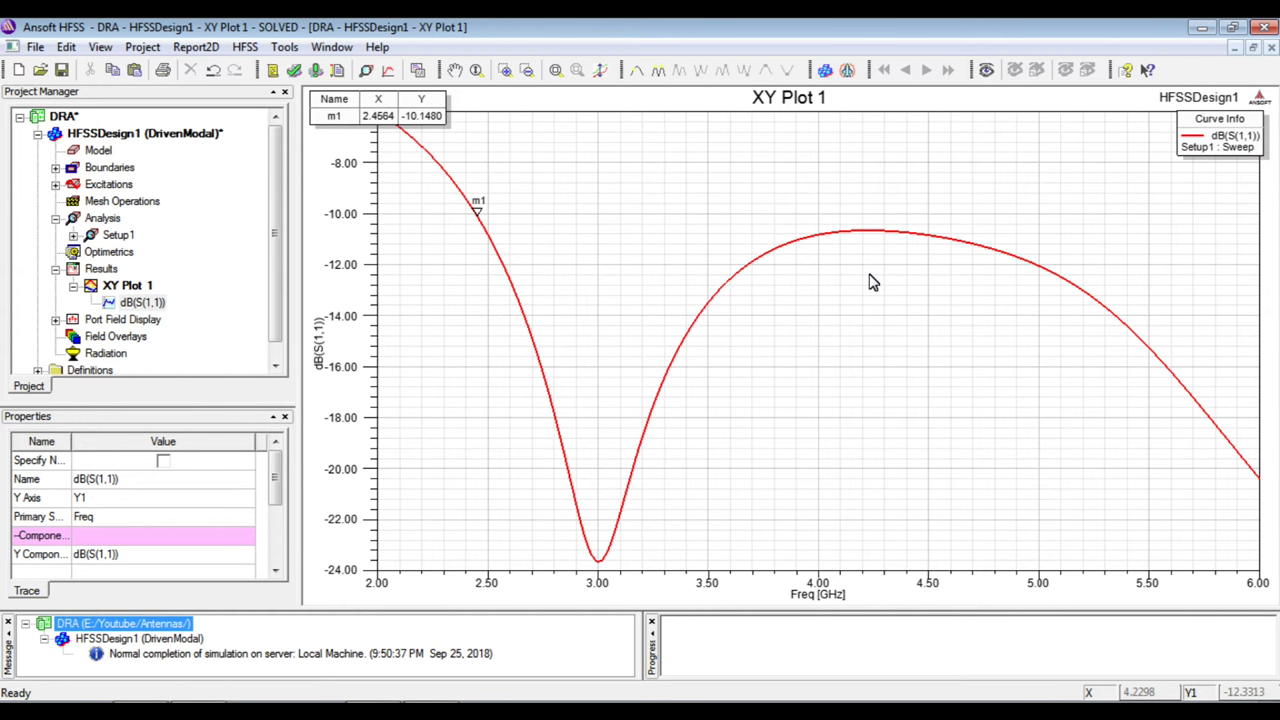
left_click(383, 700)
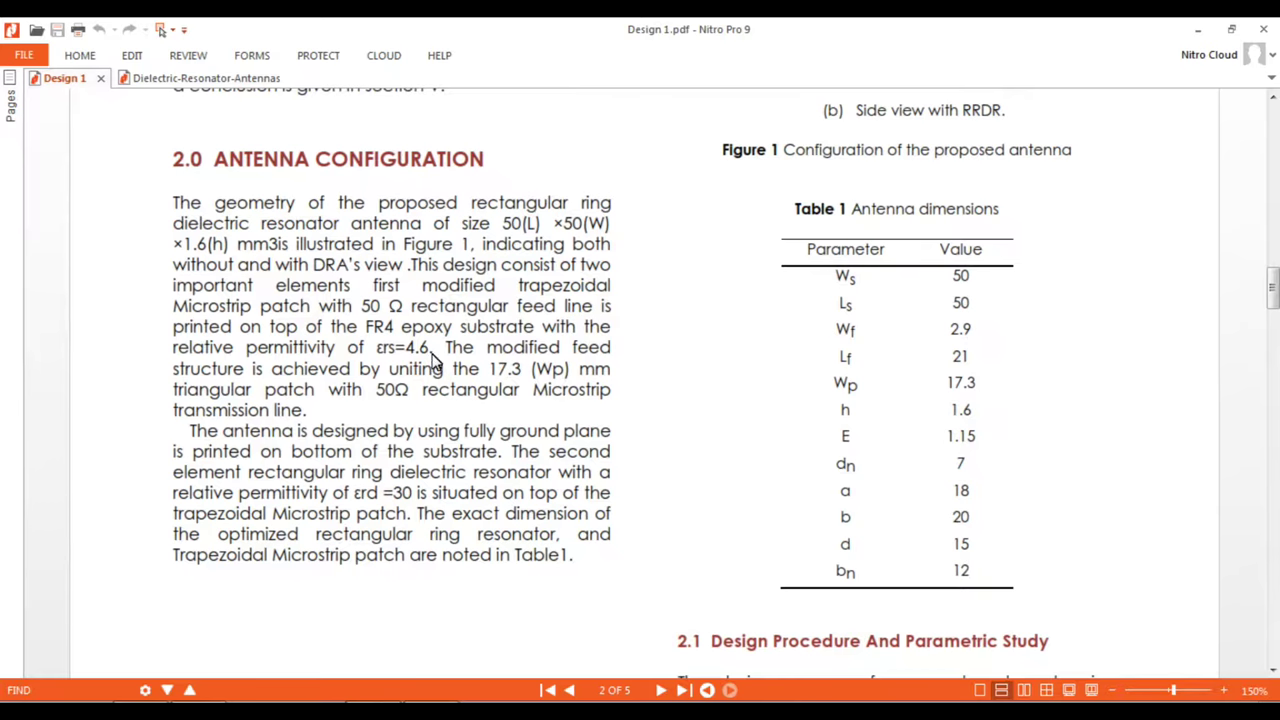
scroll(435, 360, "down", 10)
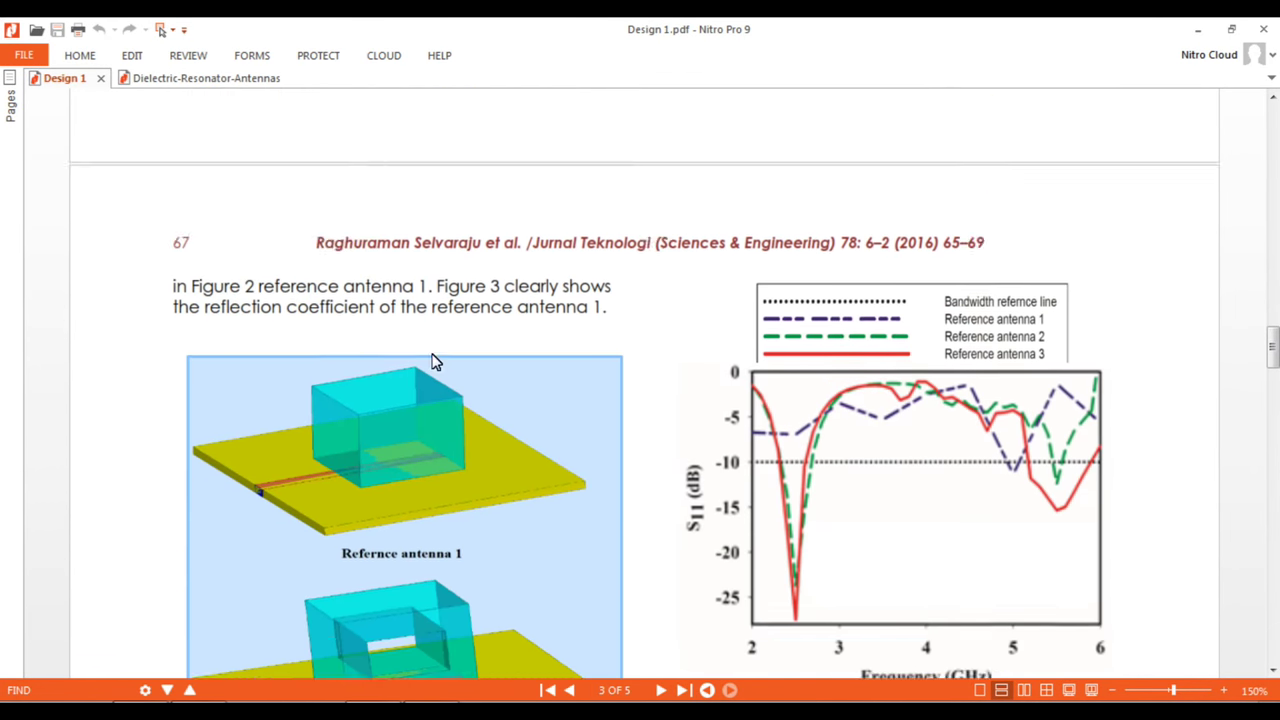
scroll(433, 360, "down", 3)
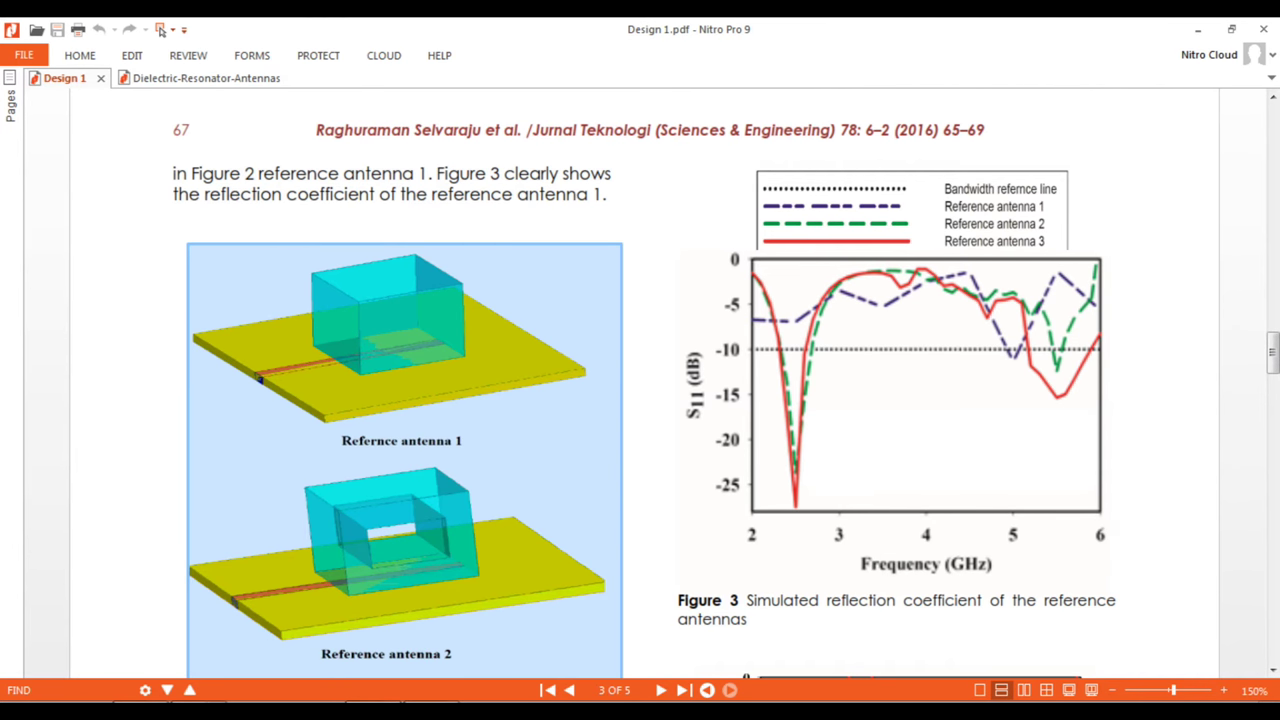
key("alt+Tab")
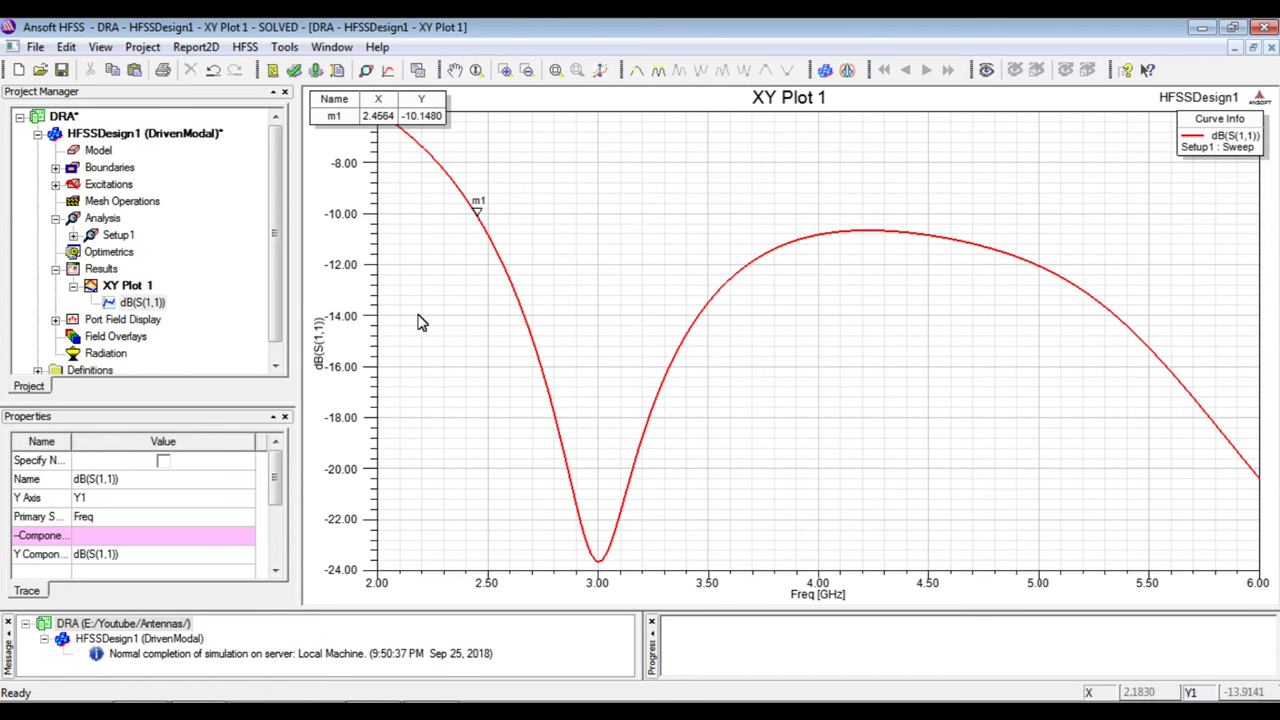
Step: Change XY Plot 1's Name property to 'S11', then select the Radiation branch
left_click(135, 287)
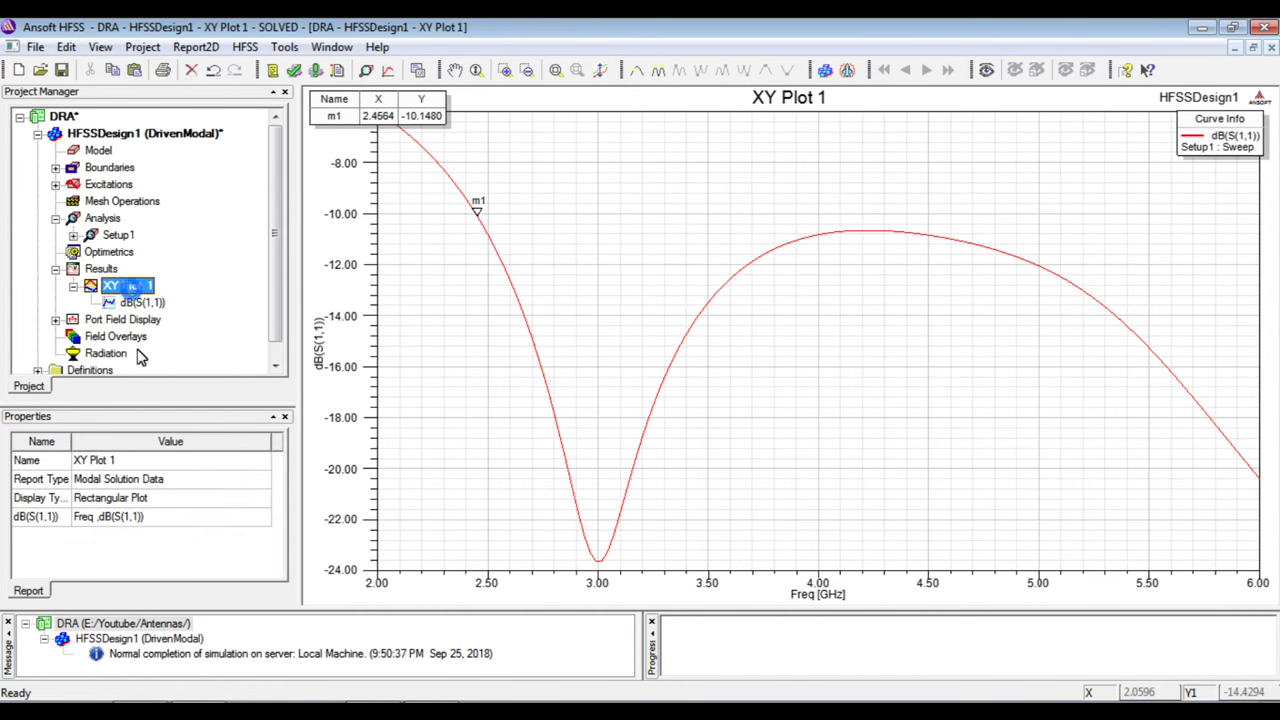
left_click(130, 461)
type("s1")
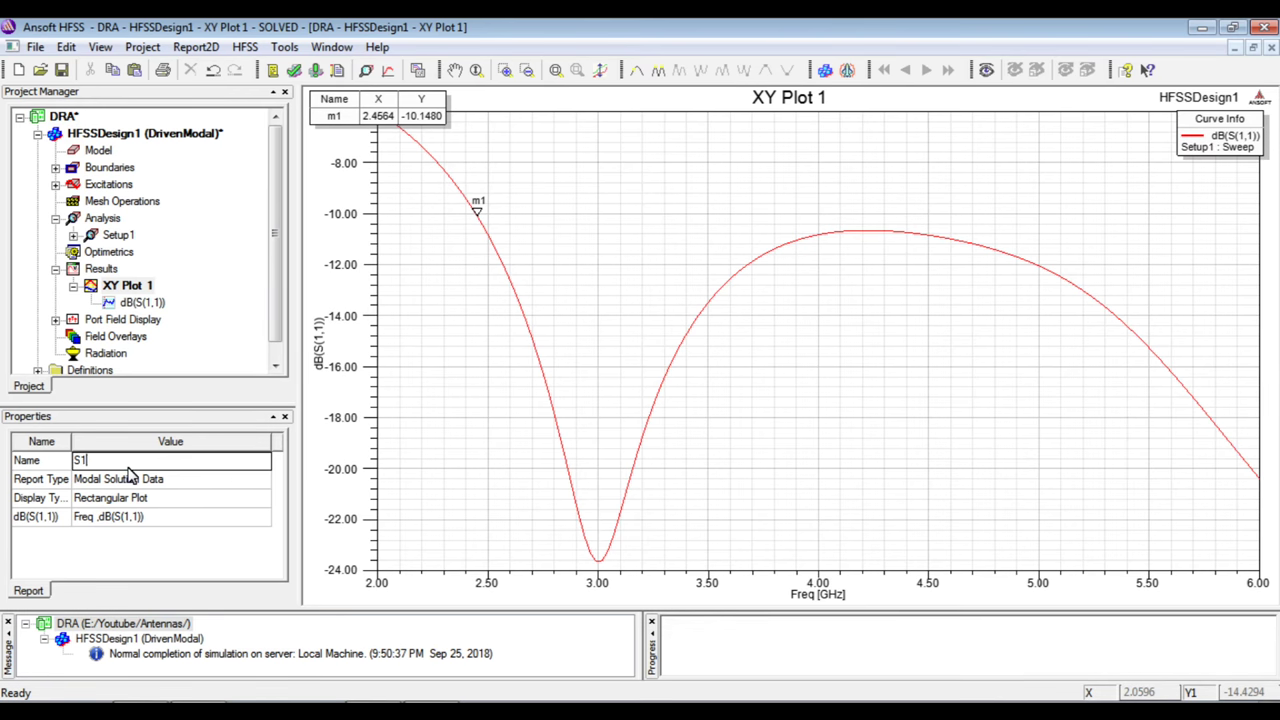
type("1")
key("Return")
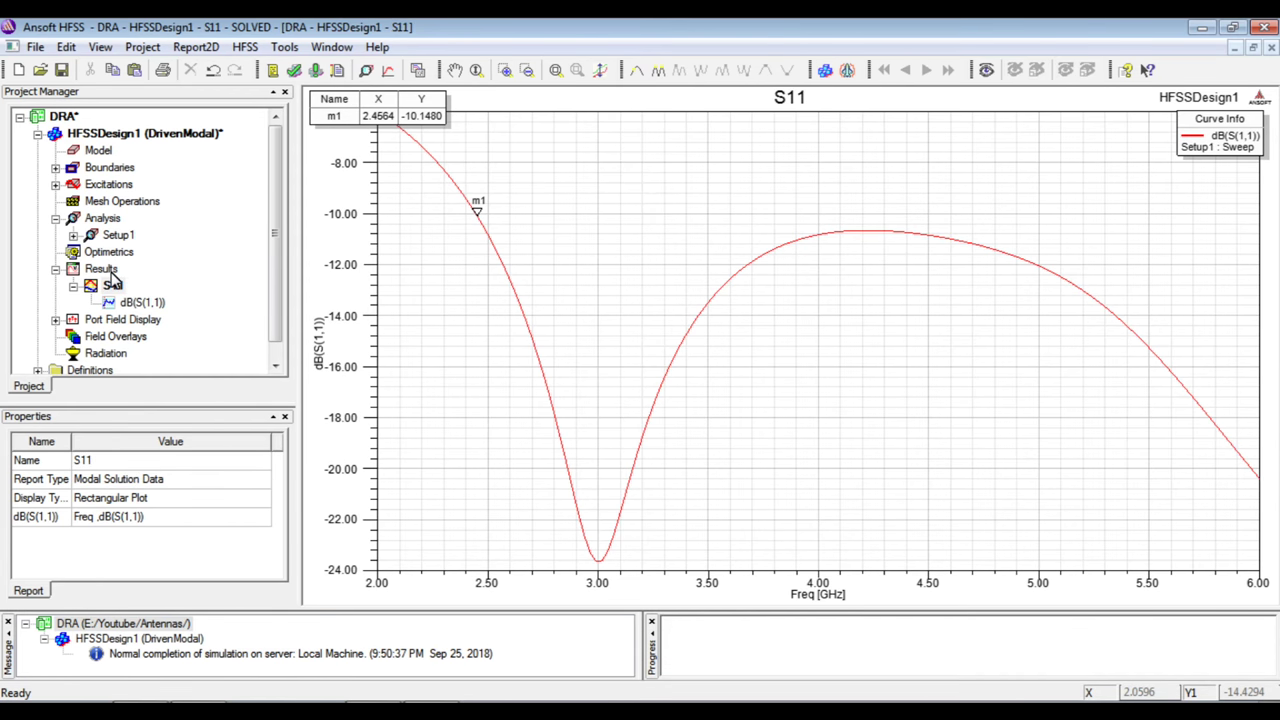
left_click(112, 276)
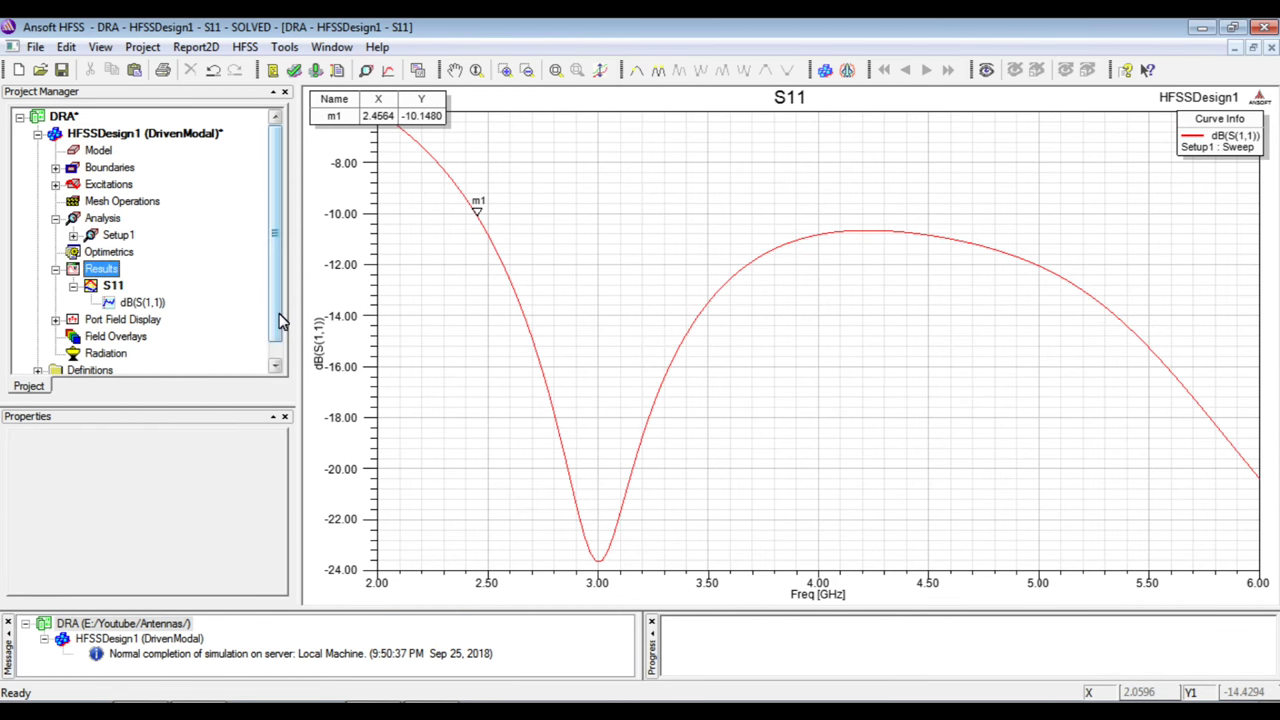
left_click_drag(280, 314, 277, 351)
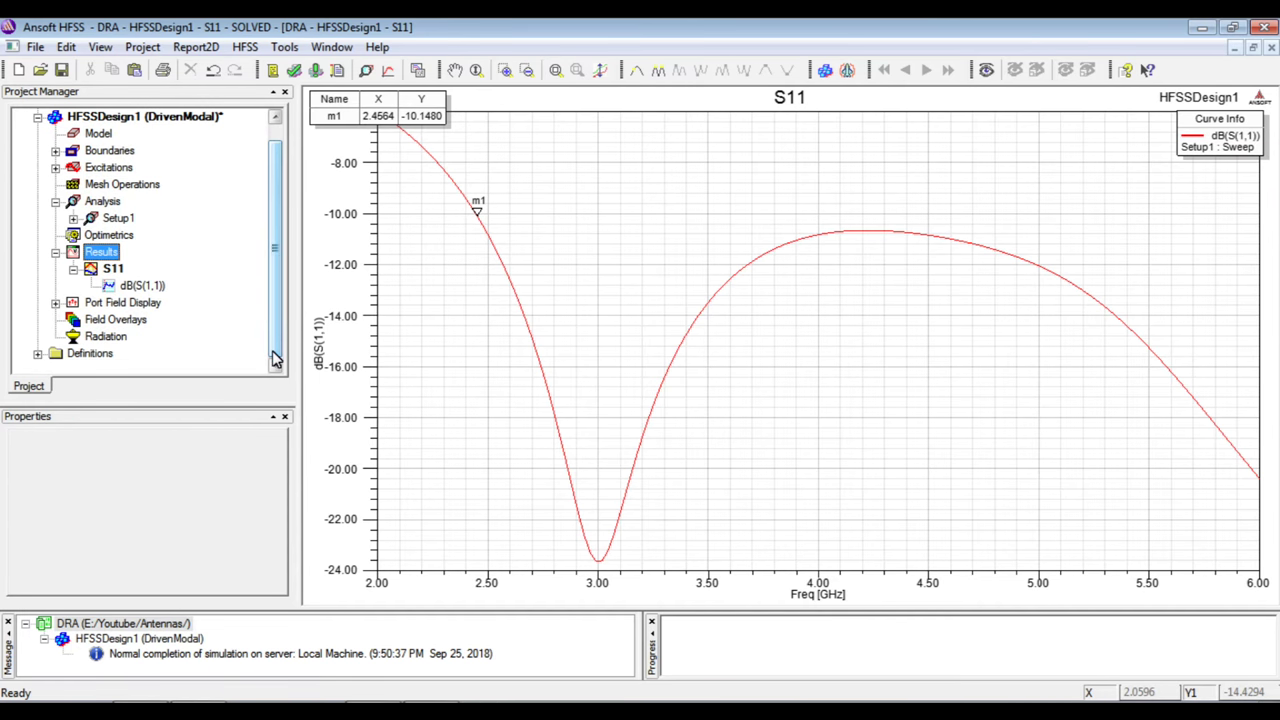
left_click(104, 337)
Step: Insert Infinite Sphere1 with Phi 0–180° in 90° steps and Theta 0–360° in 2° steps
right_click(123, 341)
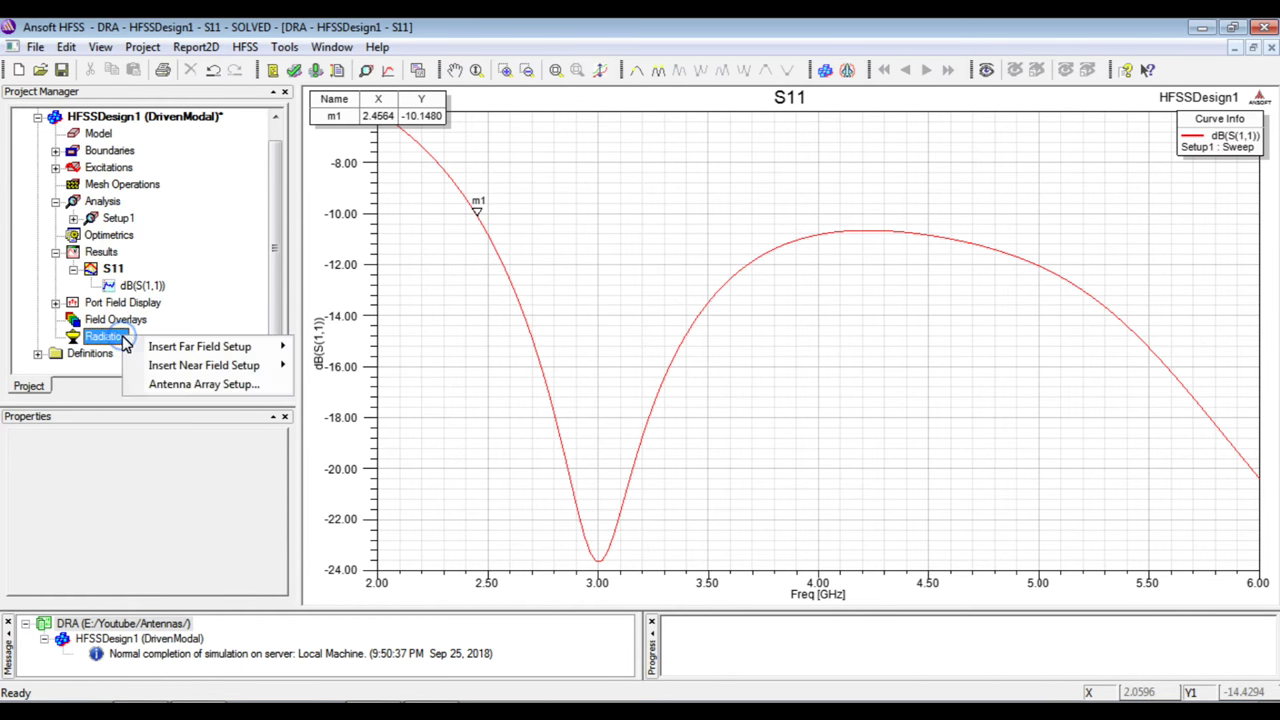
mouse_move(160, 346)
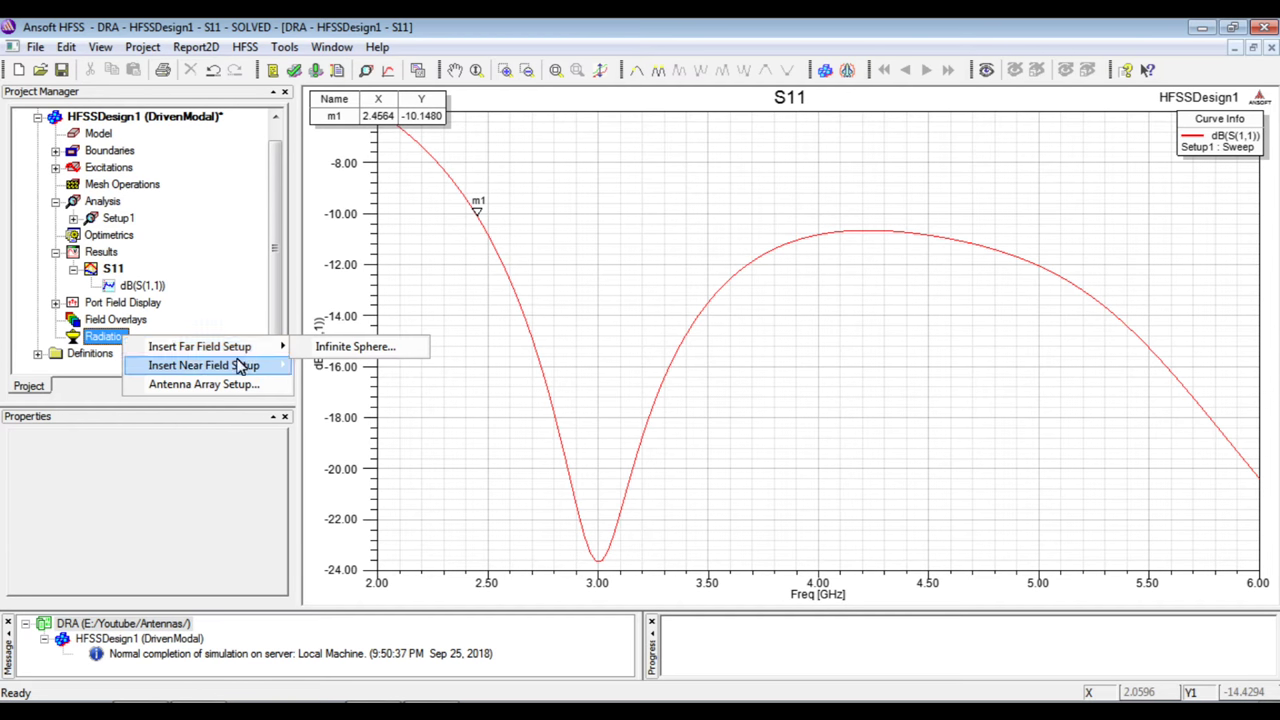
left_click(314, 349)
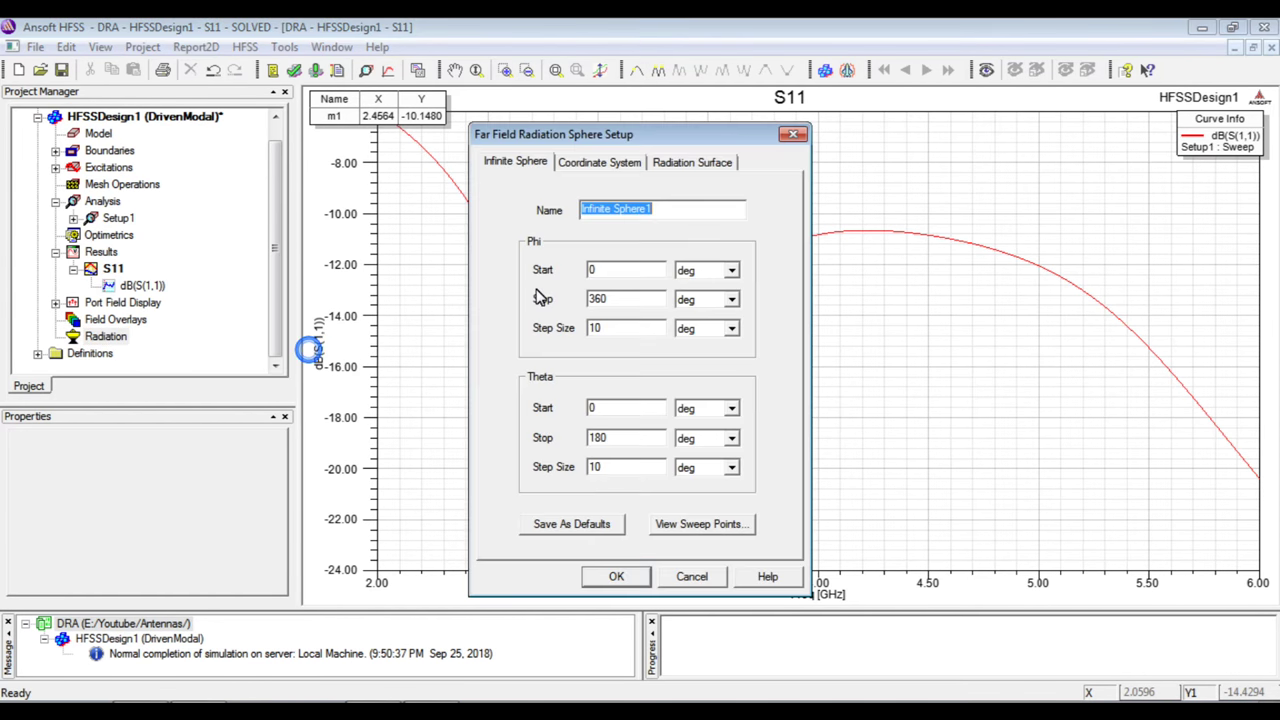
double_click(624, 300)
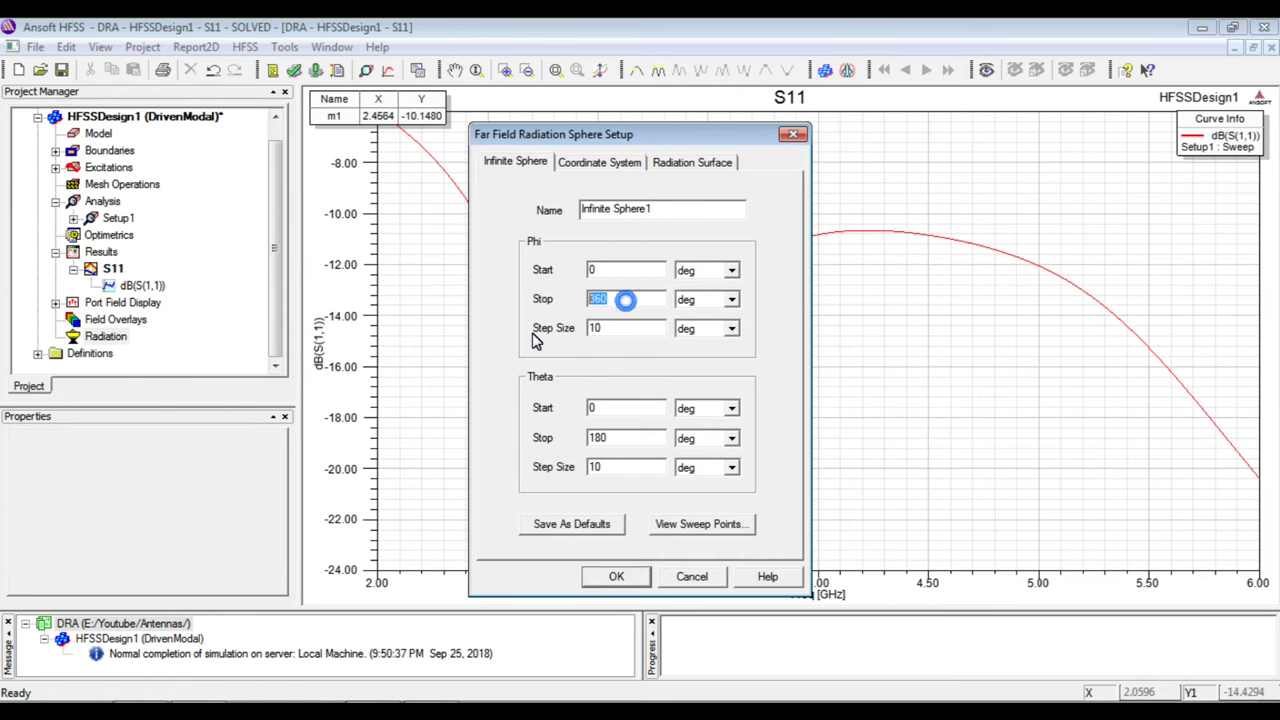
type("180")
key("Tab")
key("Tab")
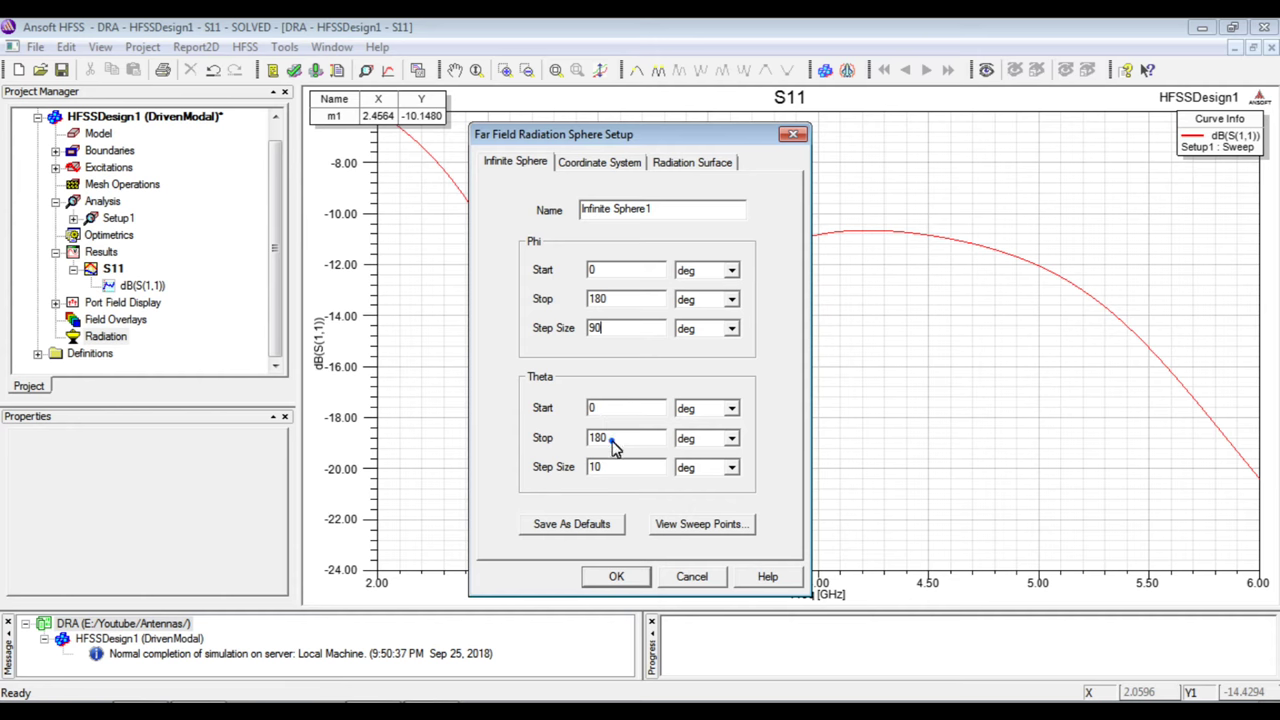
double_click(608, 438)
type("360")
key("Tab")
key("Tab")
left_click(608, 571)
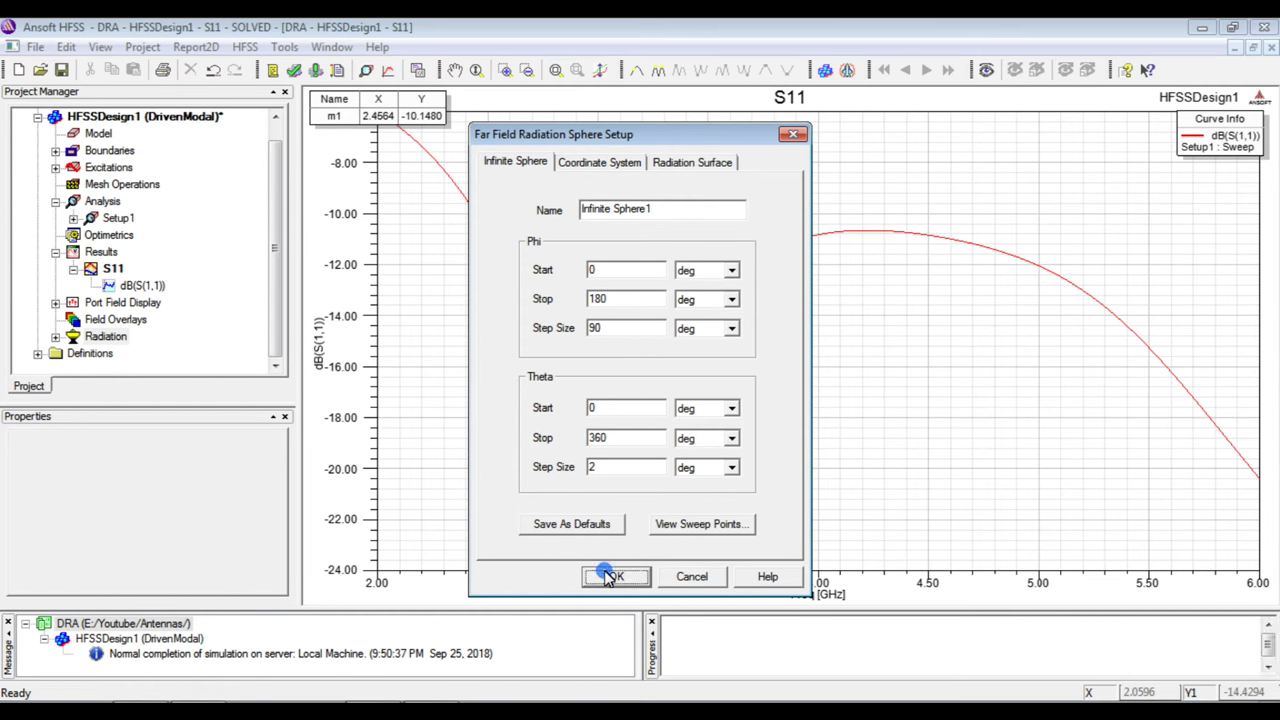
Step: Create a far-field Radiation Pattern report of dB(rETotal) as Radiation Pattern 1
right_click(106, 258)
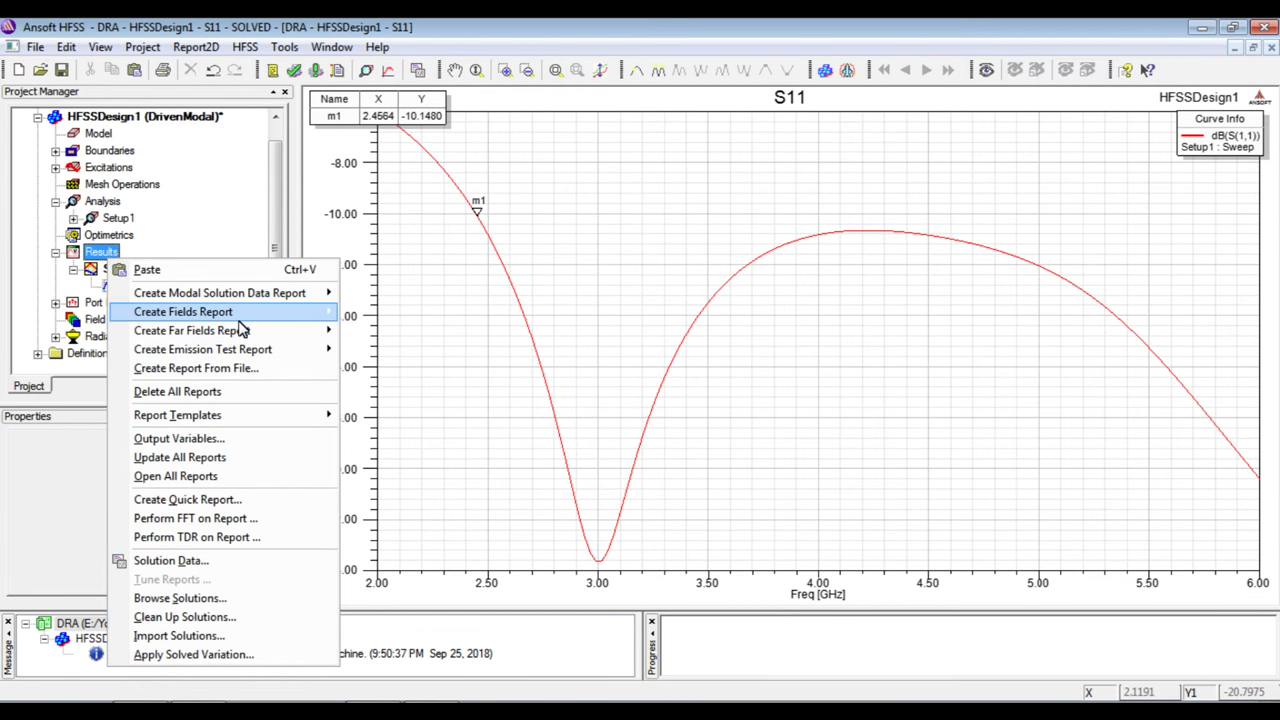
mouse_move(244, 334)
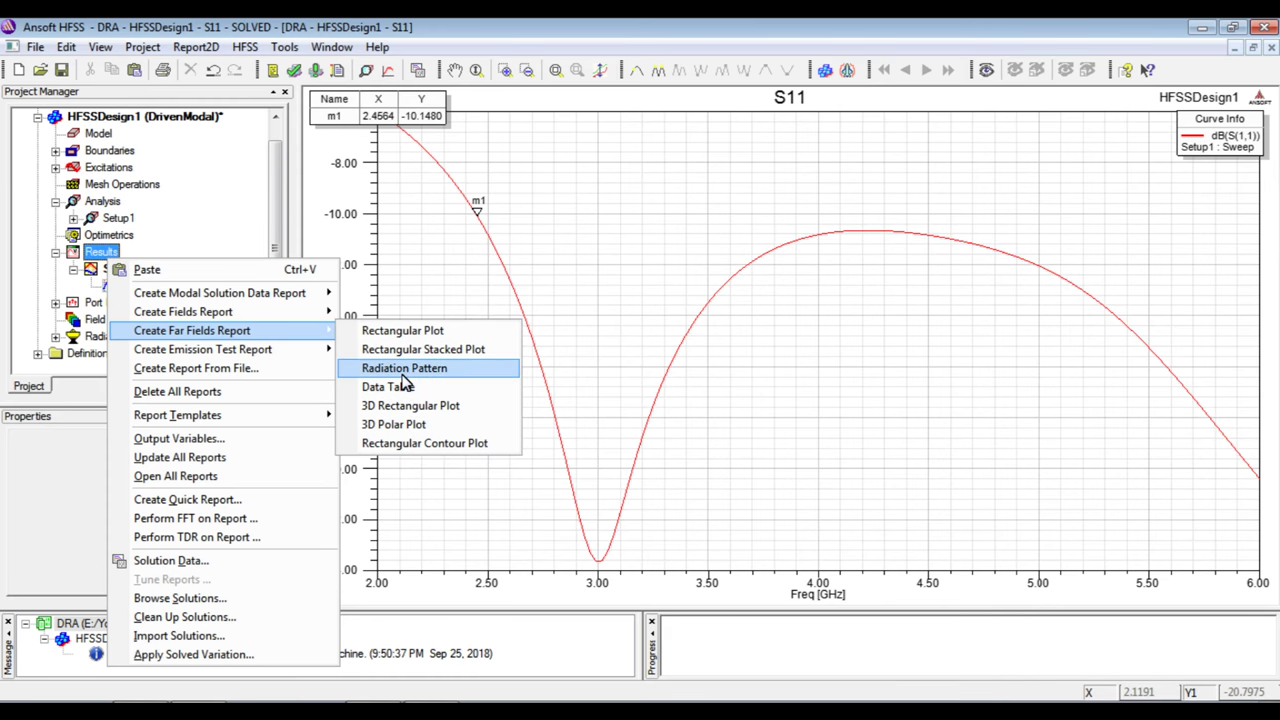
left_click(388, 370)
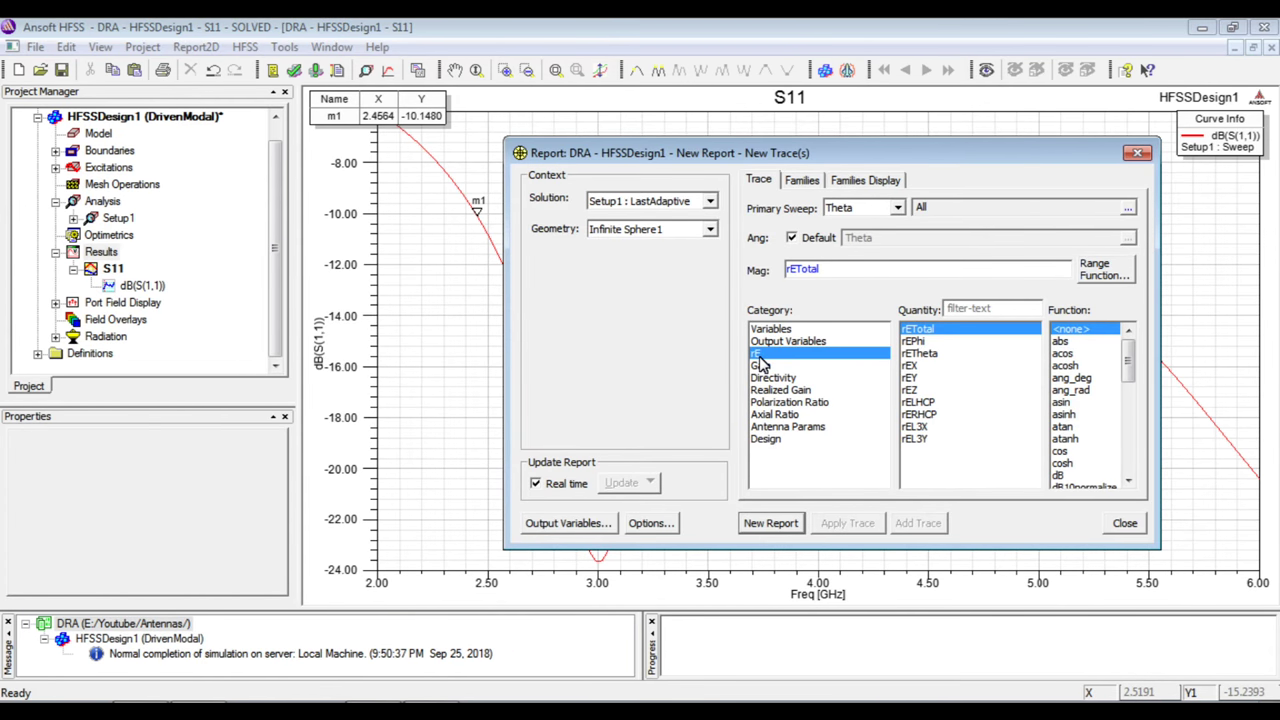
left_click(1068, 472)
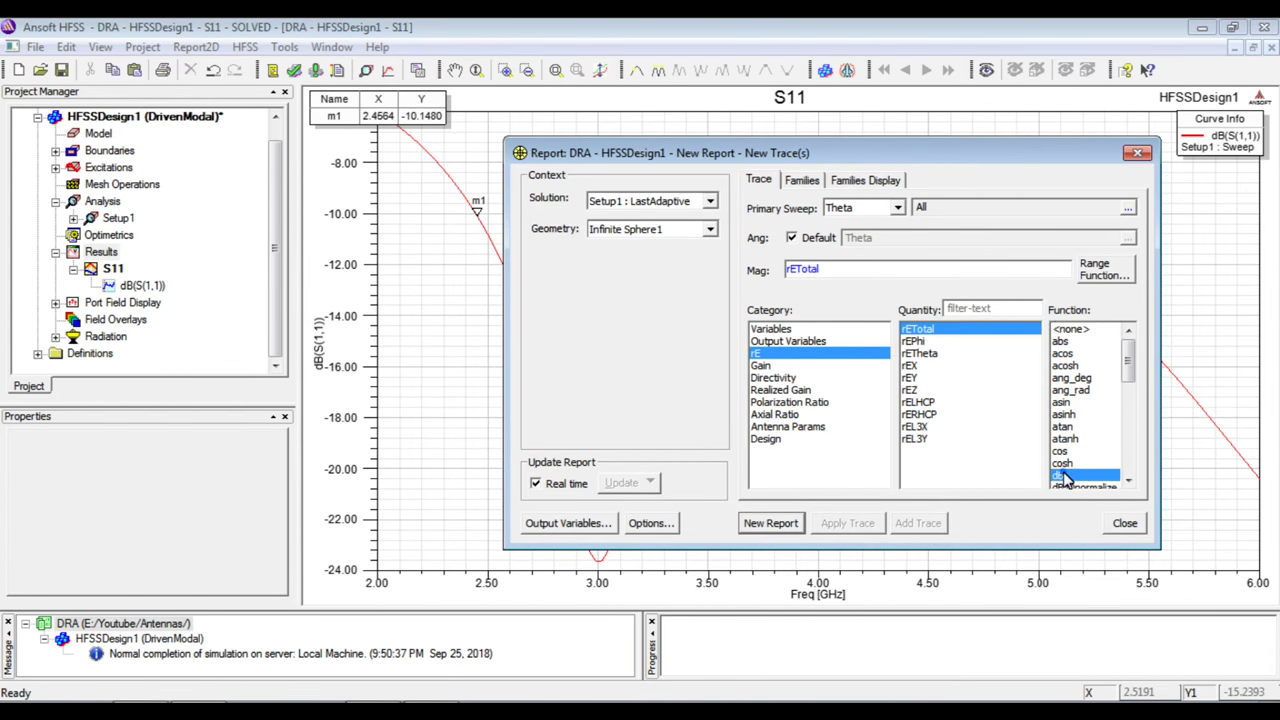
left_click(1068, 472)
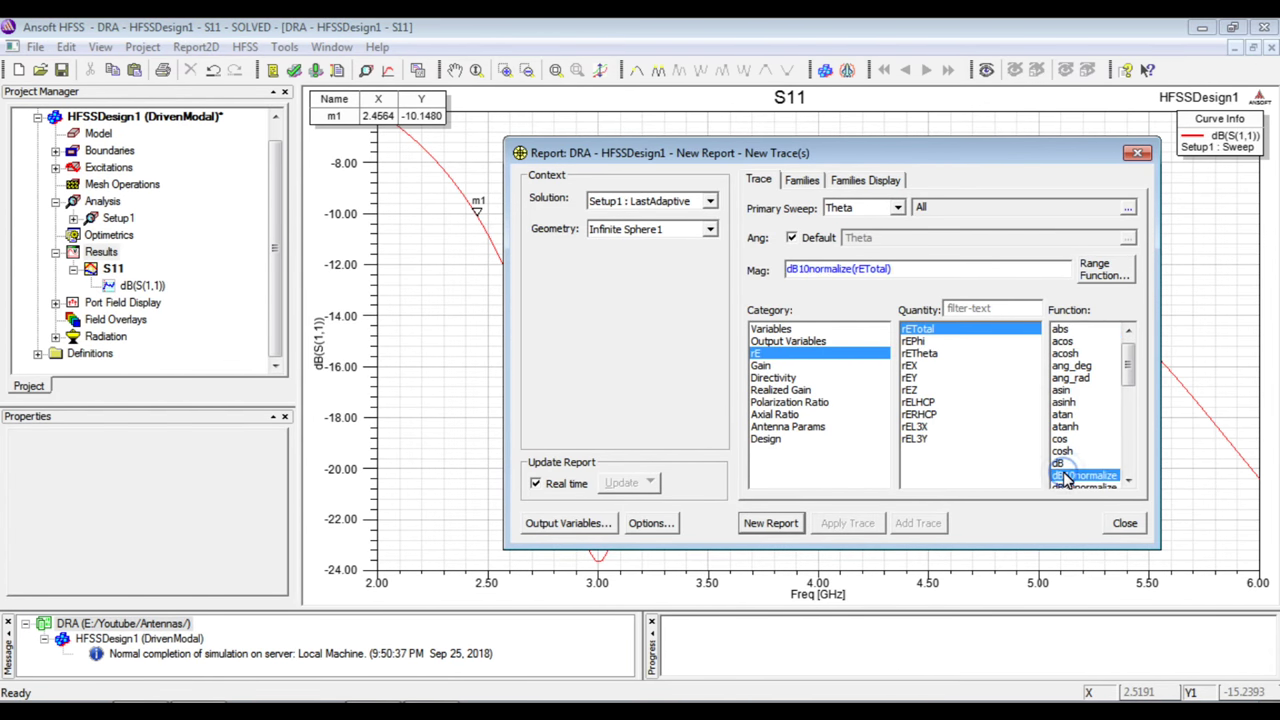
left_click(771, 523)
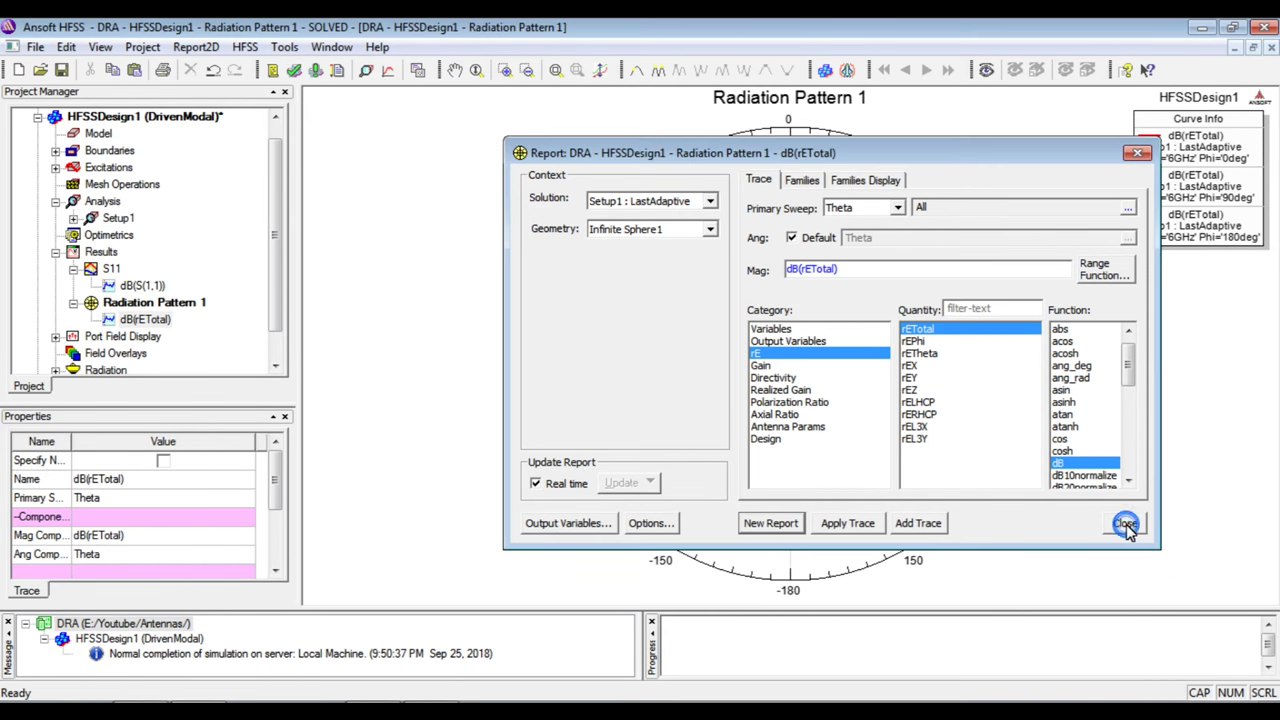
left_click(1124, 523)
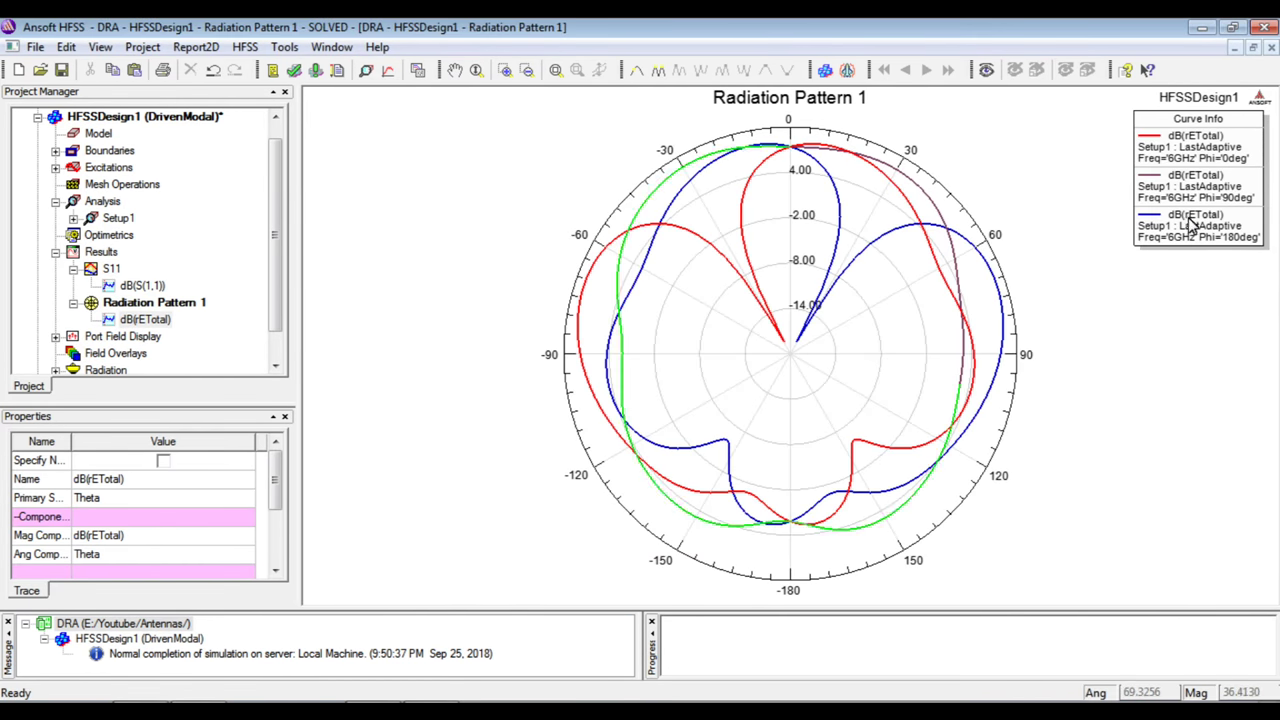
Step: Modify Radiation Pattern 1's families so only the Phi 0deg and 90deg cuts are plotted
left_click(150, 302)
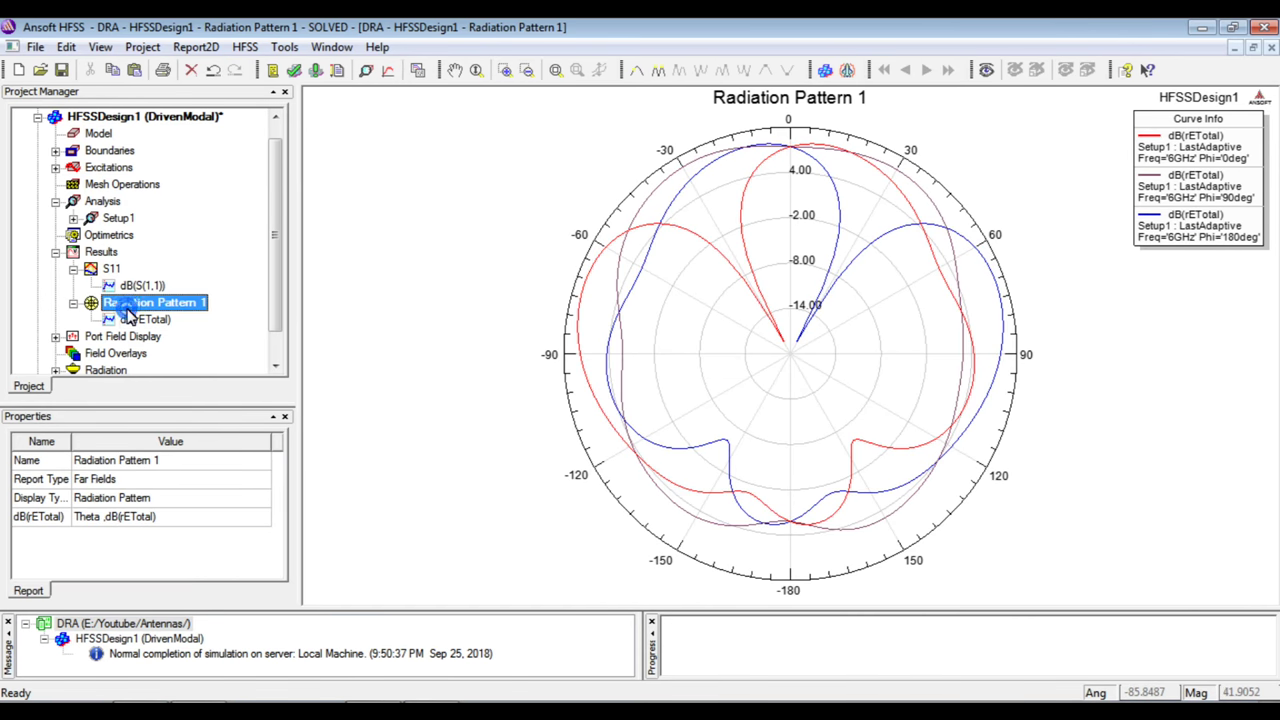
right_click(155, 304)
left_click(168, 424)
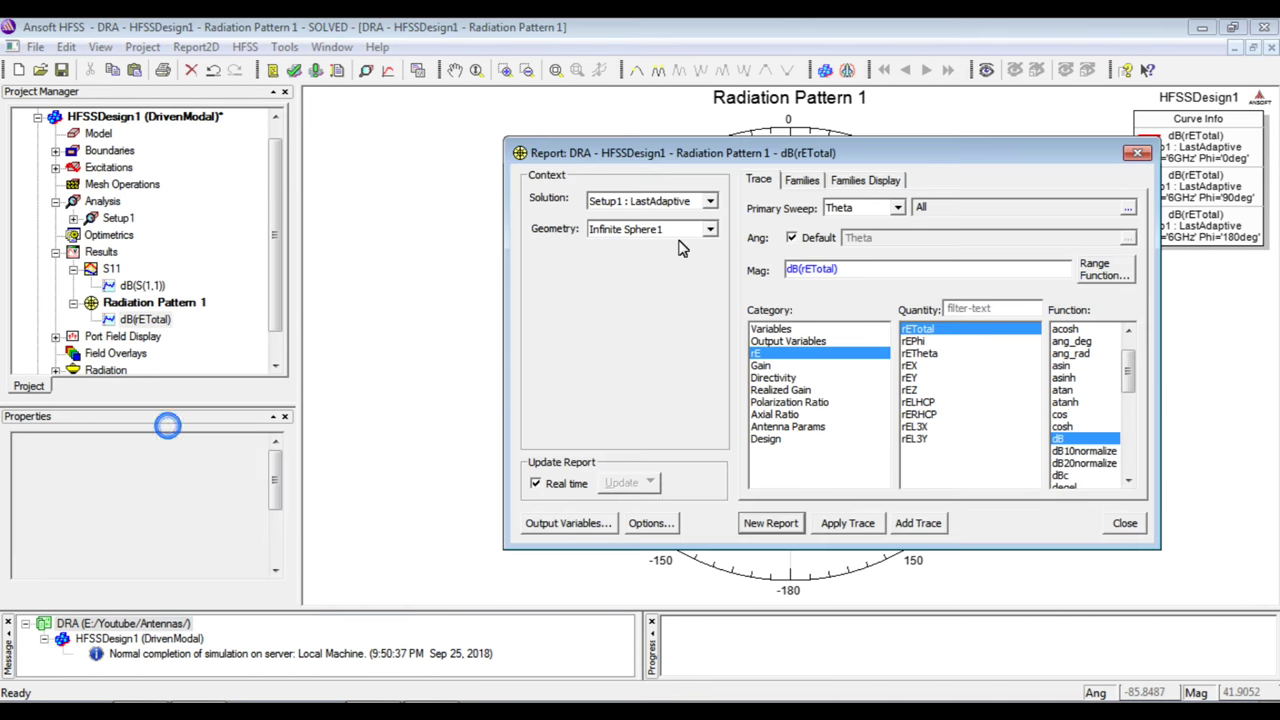
left_click(802, 180)
left_click(1111, 272)
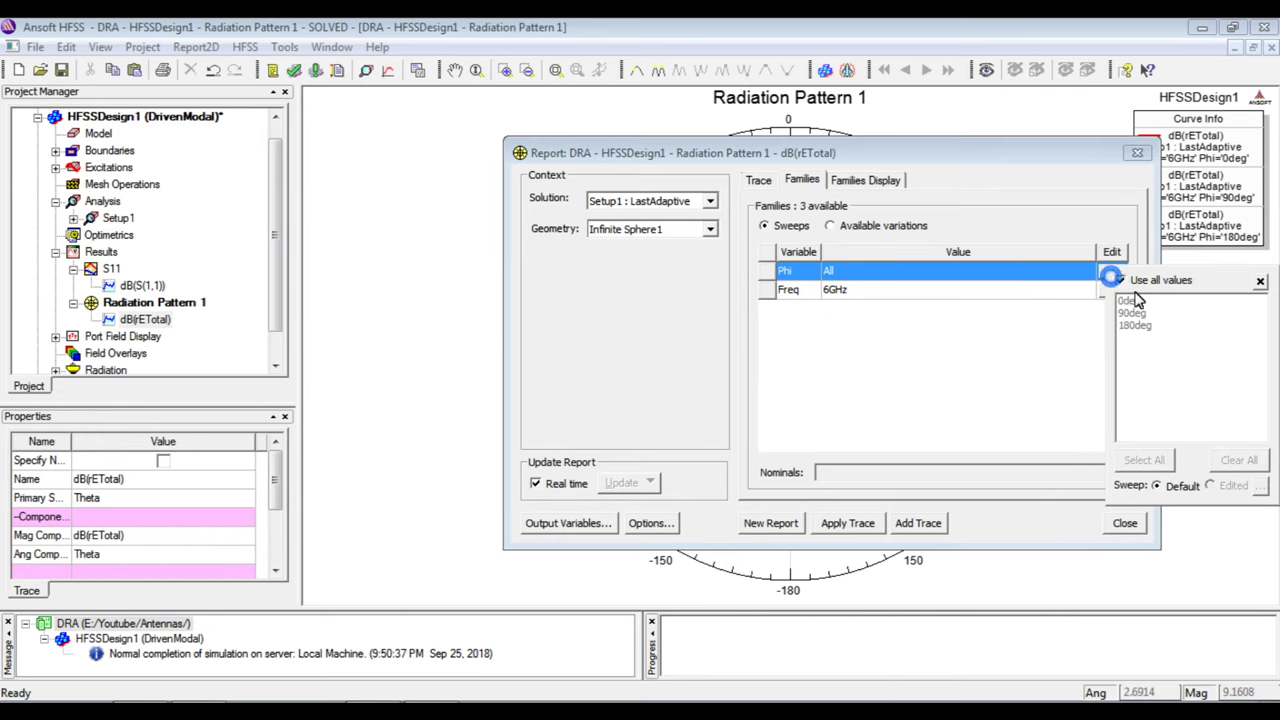
left_click(1121, 280)
left_click(1135, 325, "ctrl")
left_click(1130, 302)
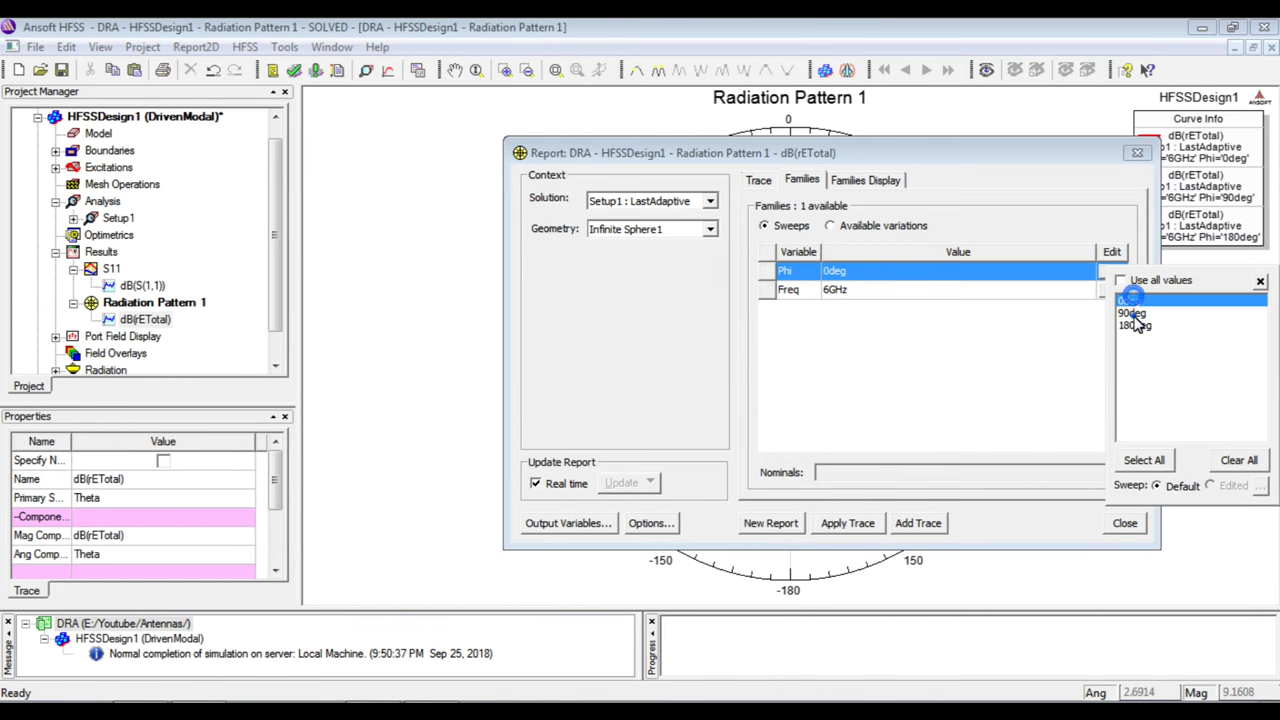
left_click(1131, 312, "ctrl")
left_click(848, 523)
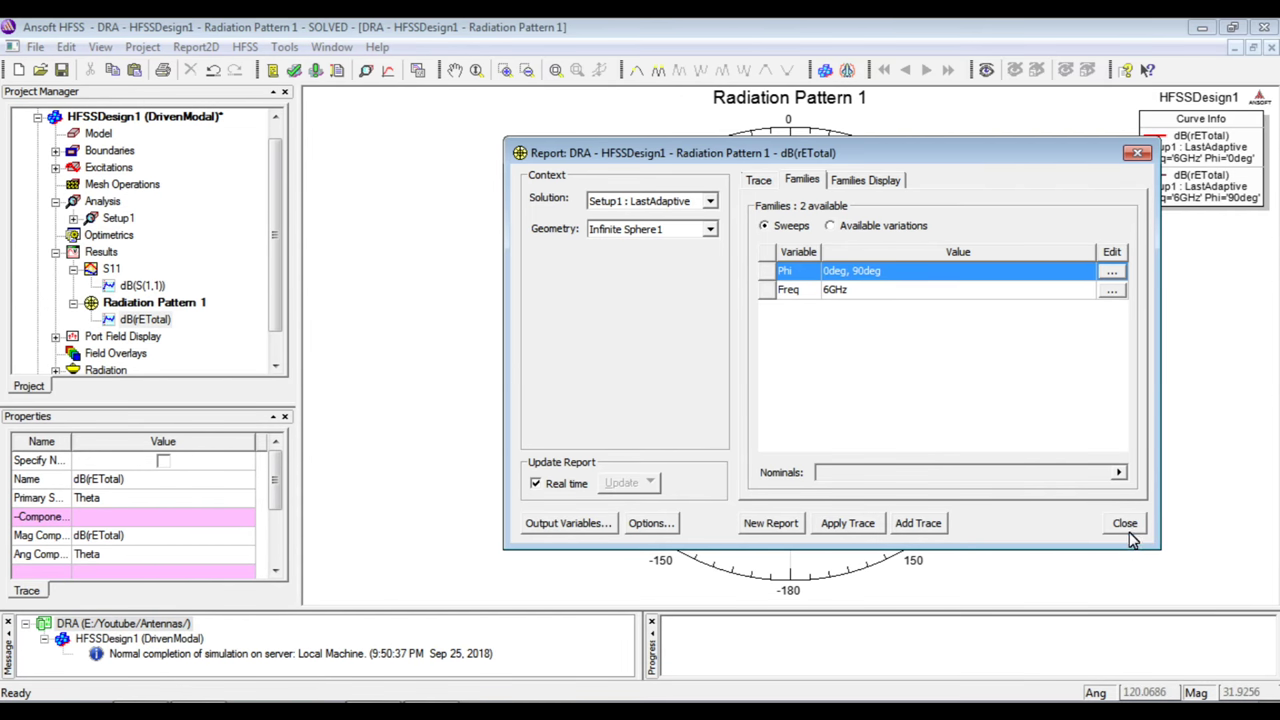
left_click(1125, 523)
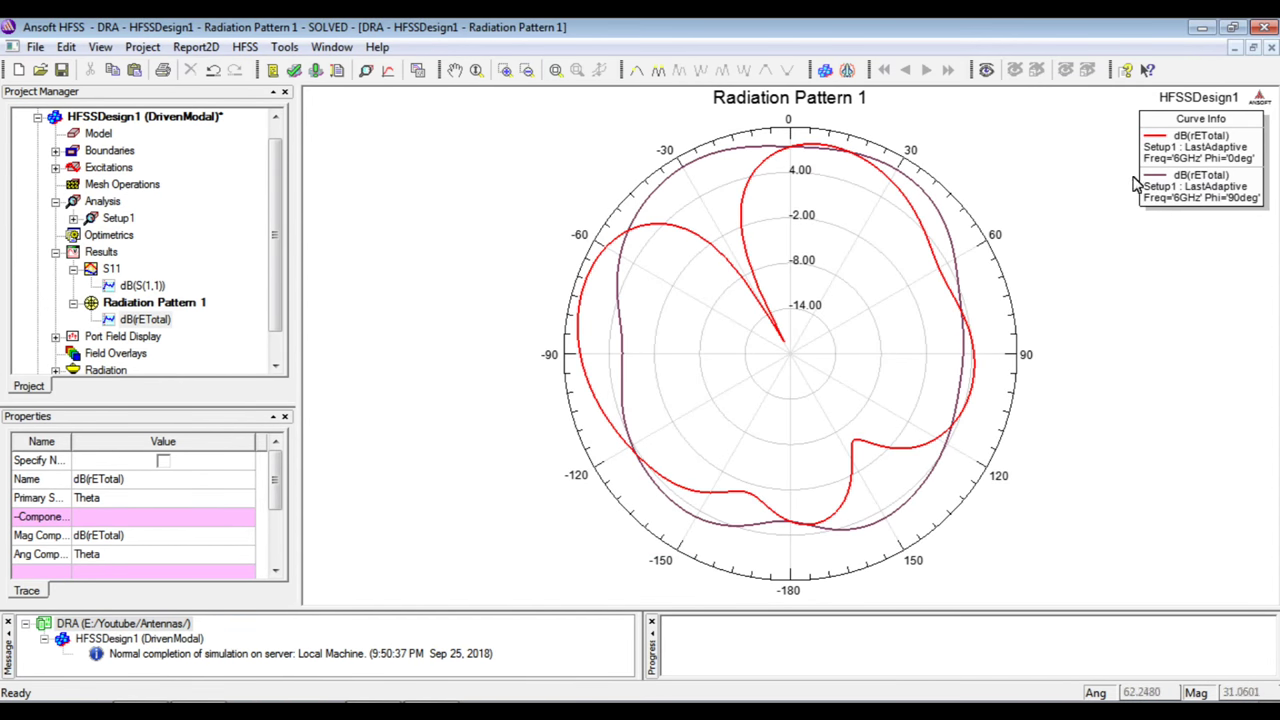
Step: Select the Phi 0deg and Phi 90deg traces on the polar plot
left_click(1195, 140)
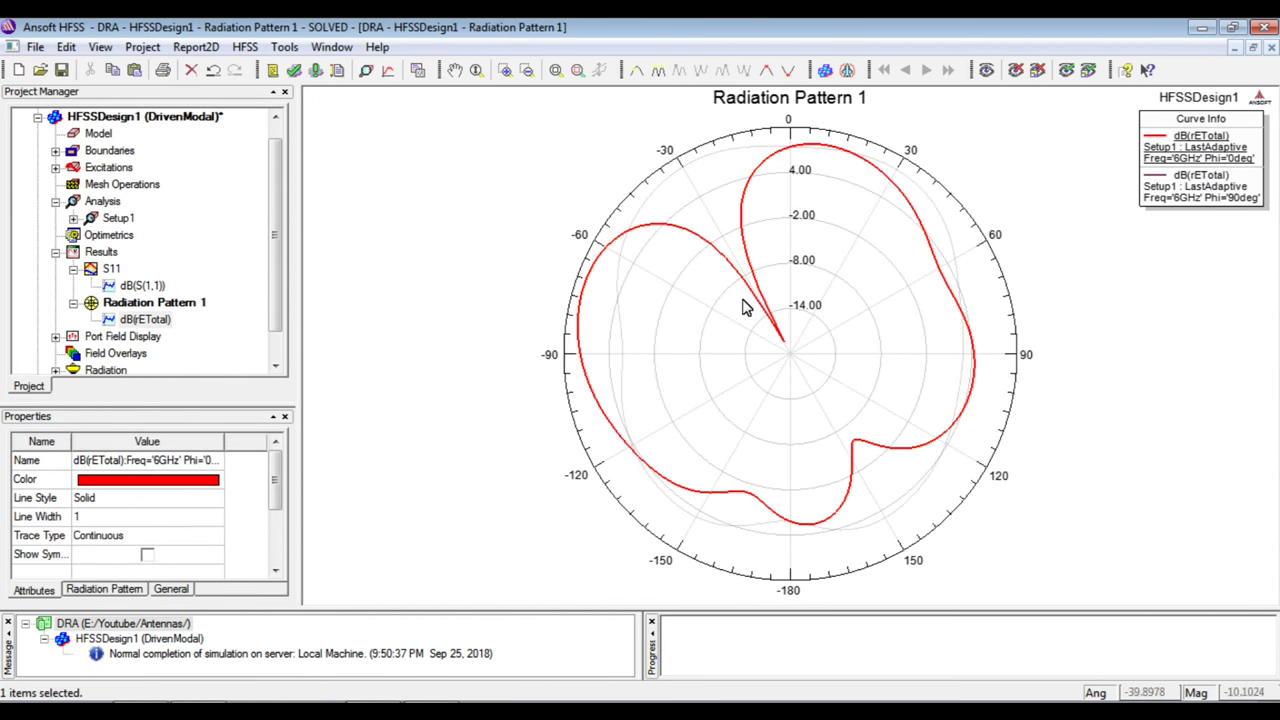
left_click(1192, 148)
left_click(1200, 190)
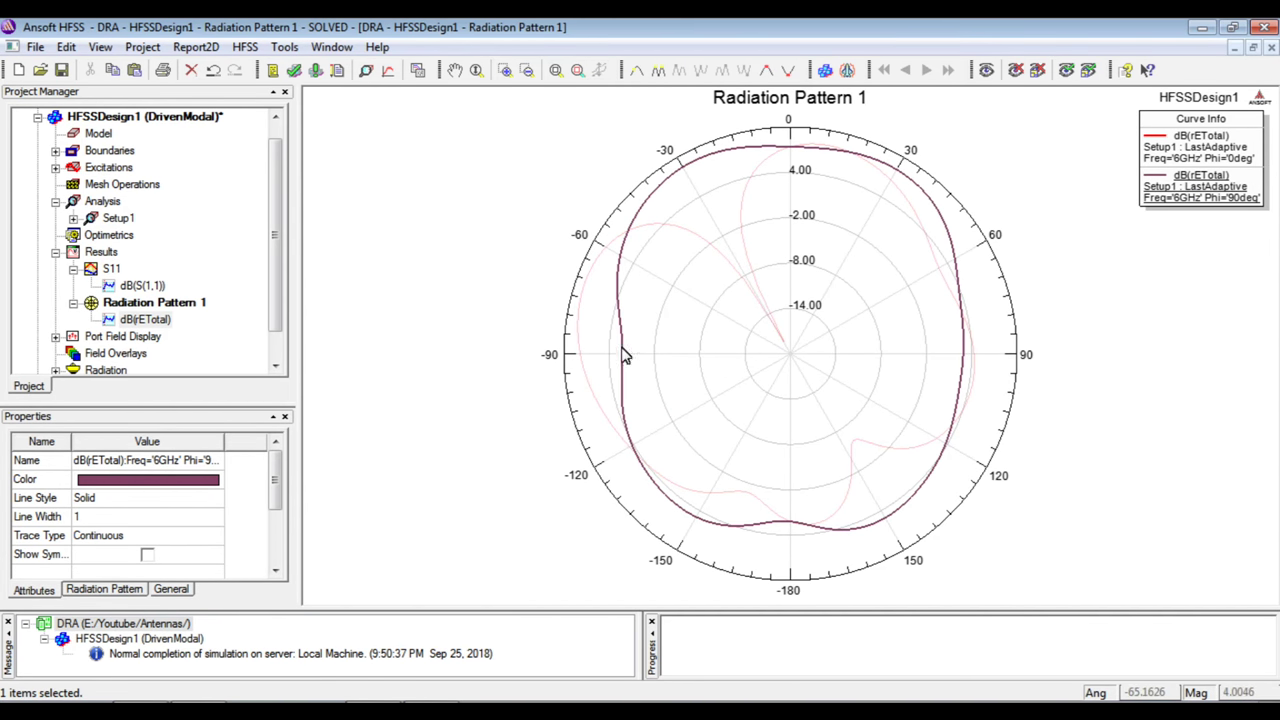
Step: Rename Radiation Pattern 1 to 'Radiation Pattern' by deleting the trailing 1 in its Name property
left_click(386, 283)
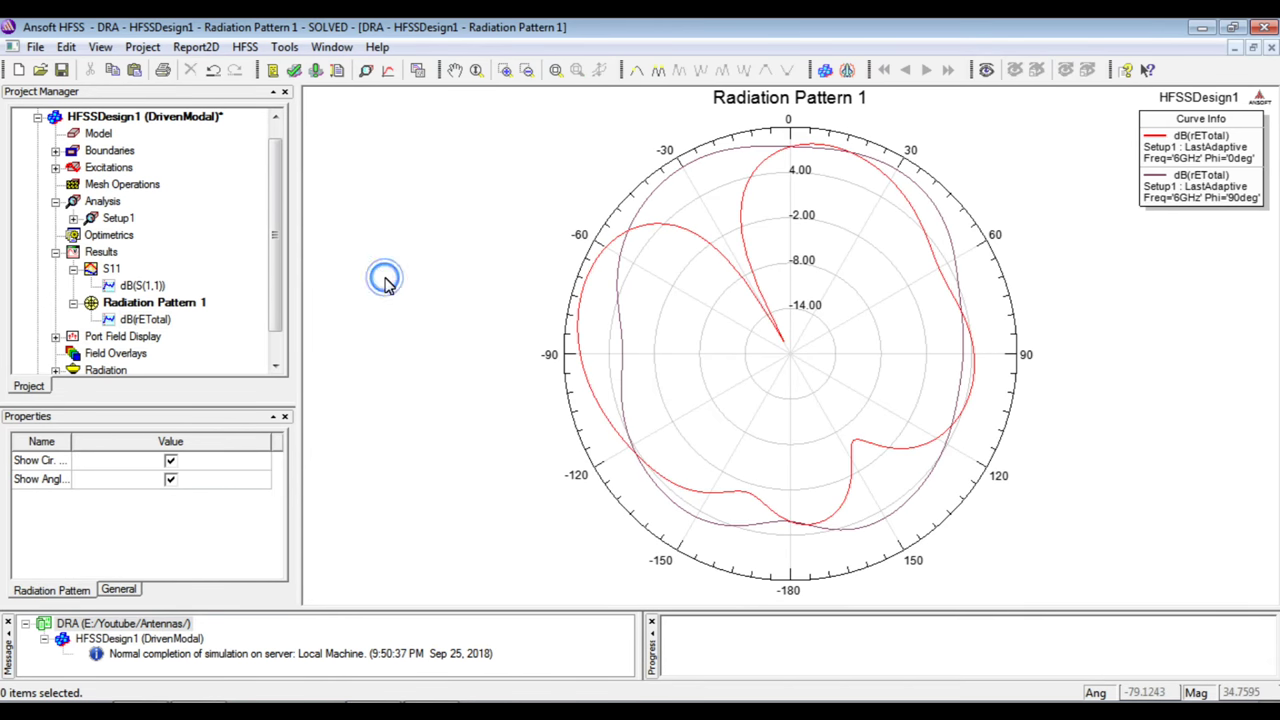
left_click(170, 303)
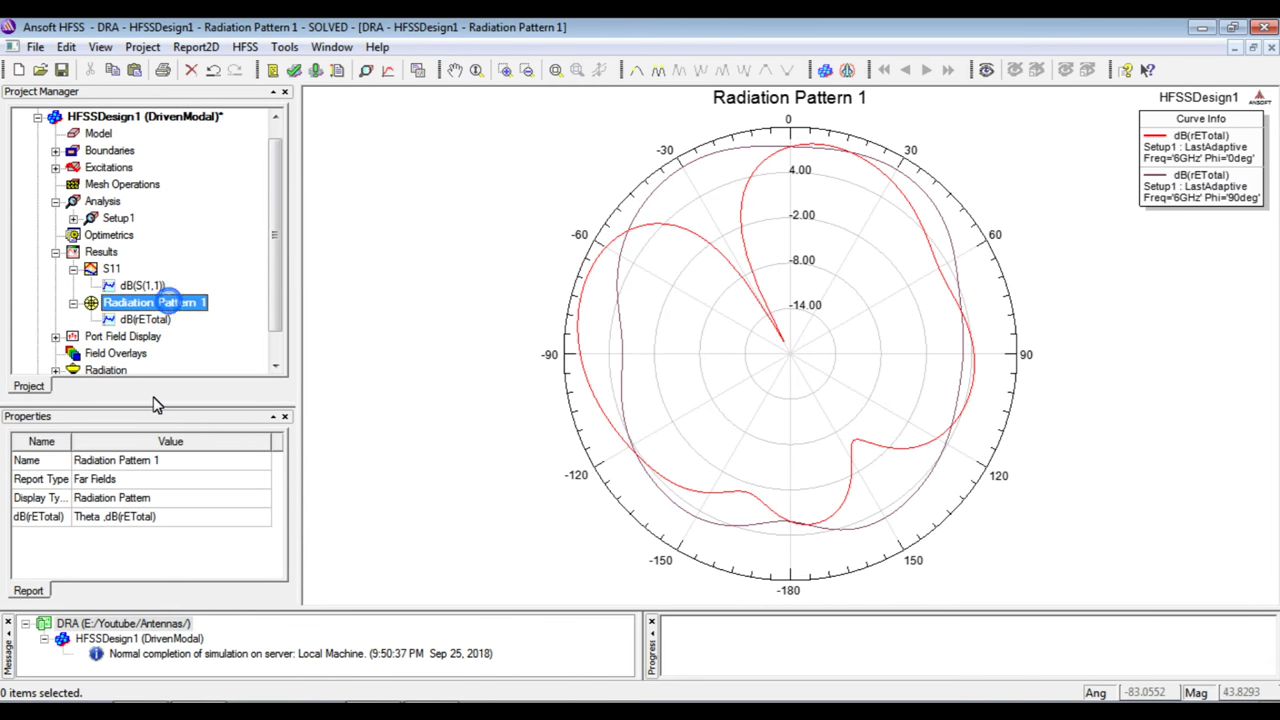
left_click(170, 460)
key("BackSpace")
key("BackSpace")
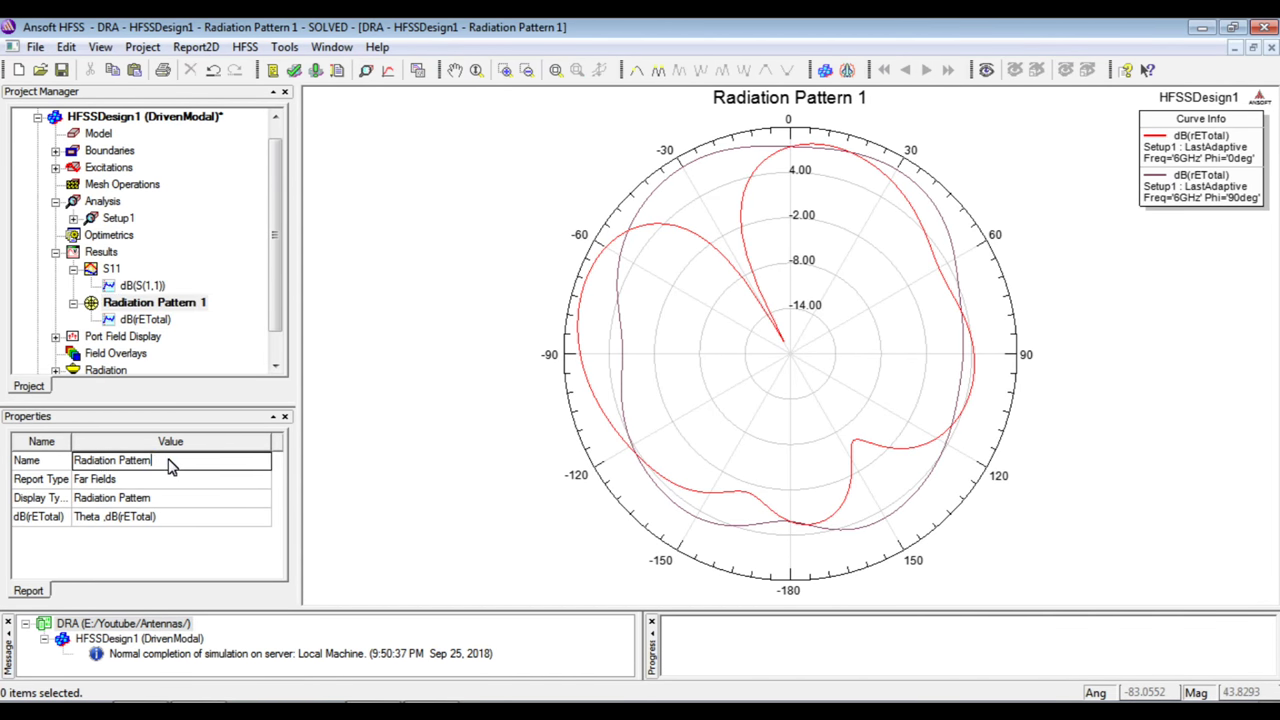
key("Return")
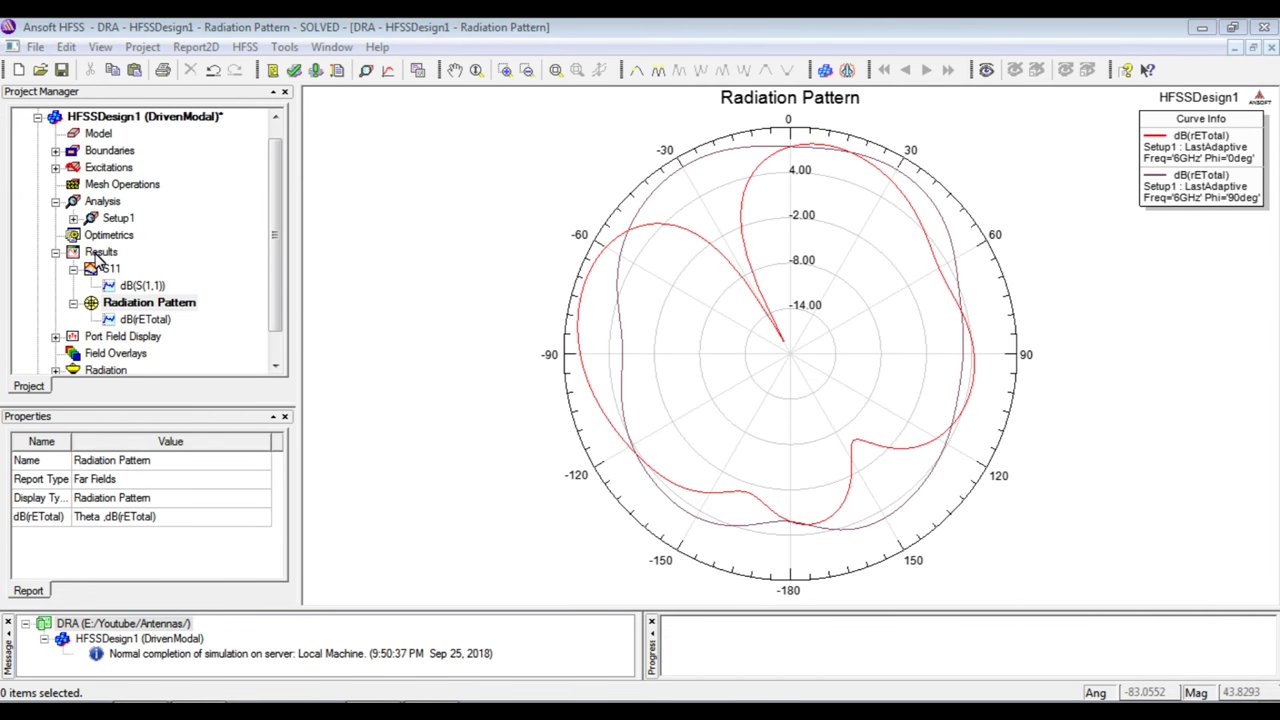
Step: Collapse and re-expand the Results branch, selecting the S11 report and then Results
left_click(56, 252)
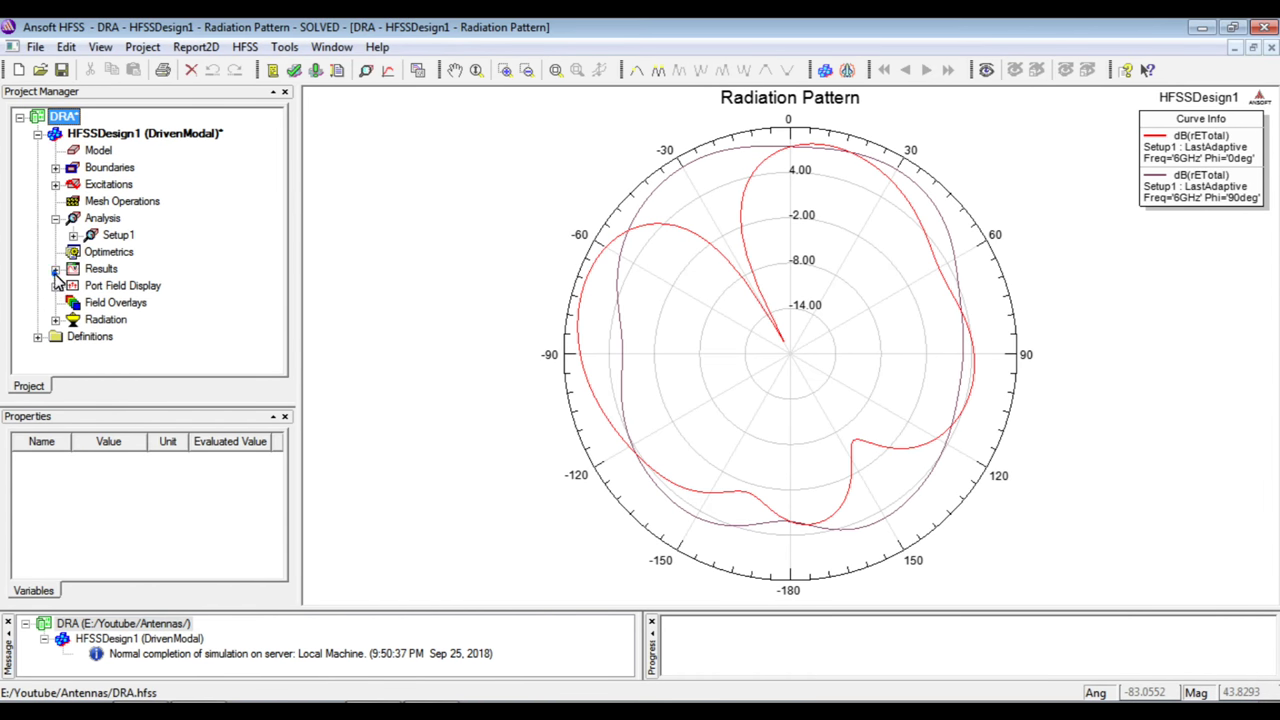
left_click(56, 269)
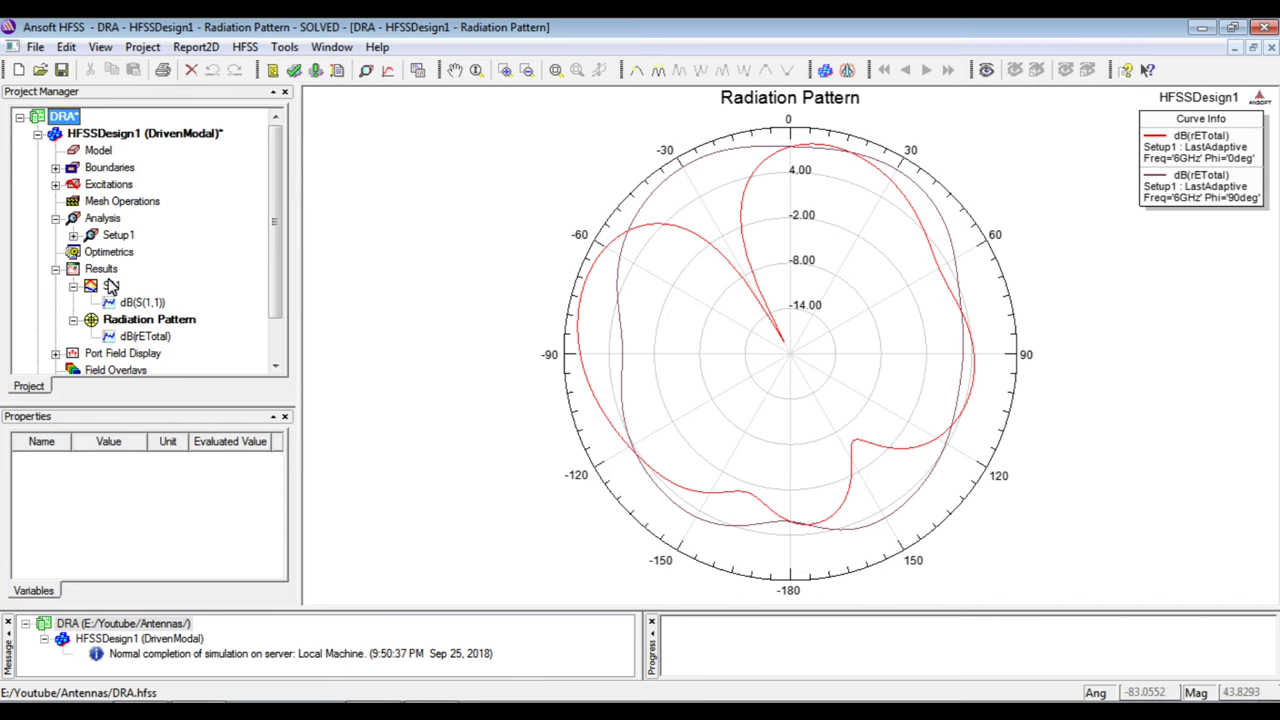
left_click(112, 287)
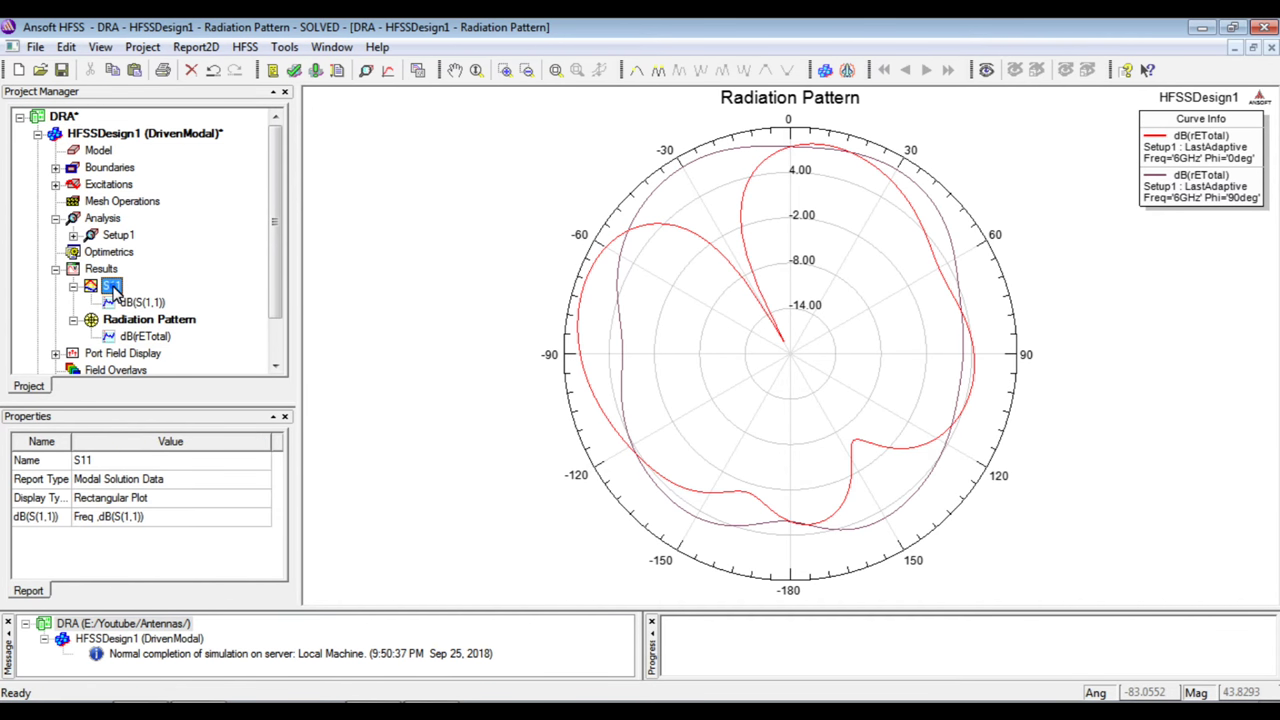
left_click(110, 274)
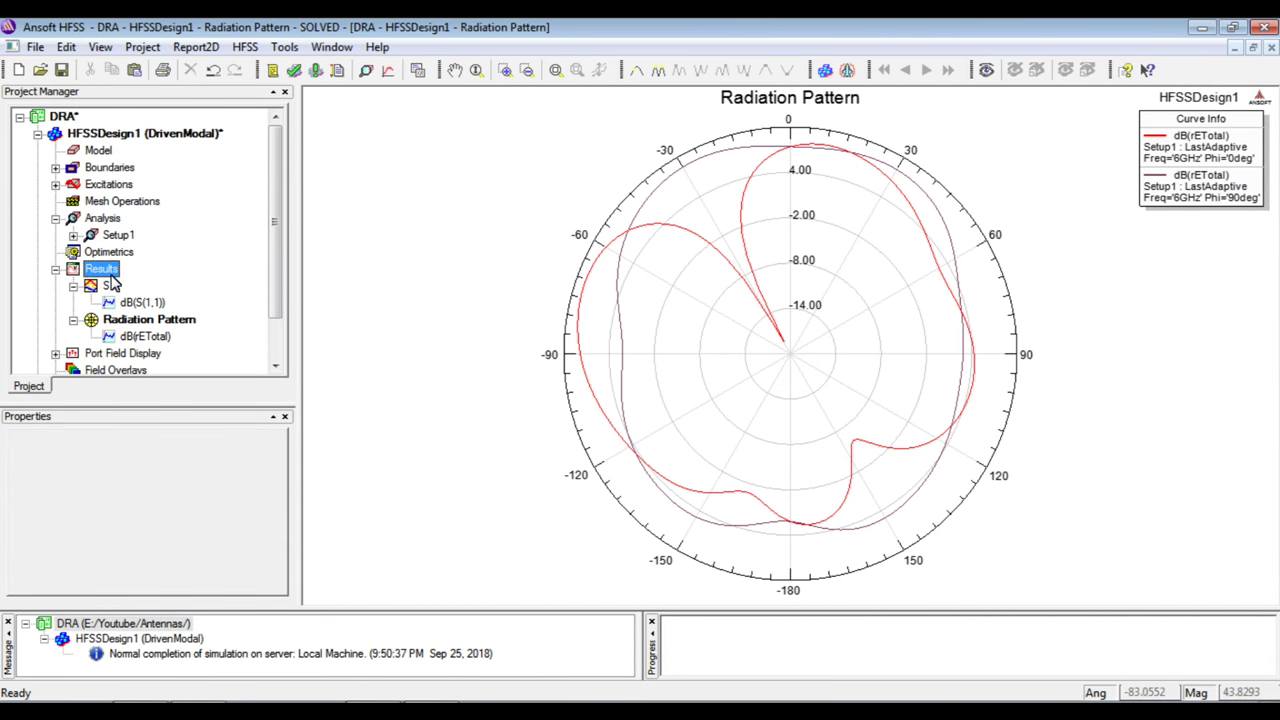
Step: Create a far-field 3D Polar Plot of Gain dB(GainTotal) and drag its colour legend aside
right_click(113, 284)
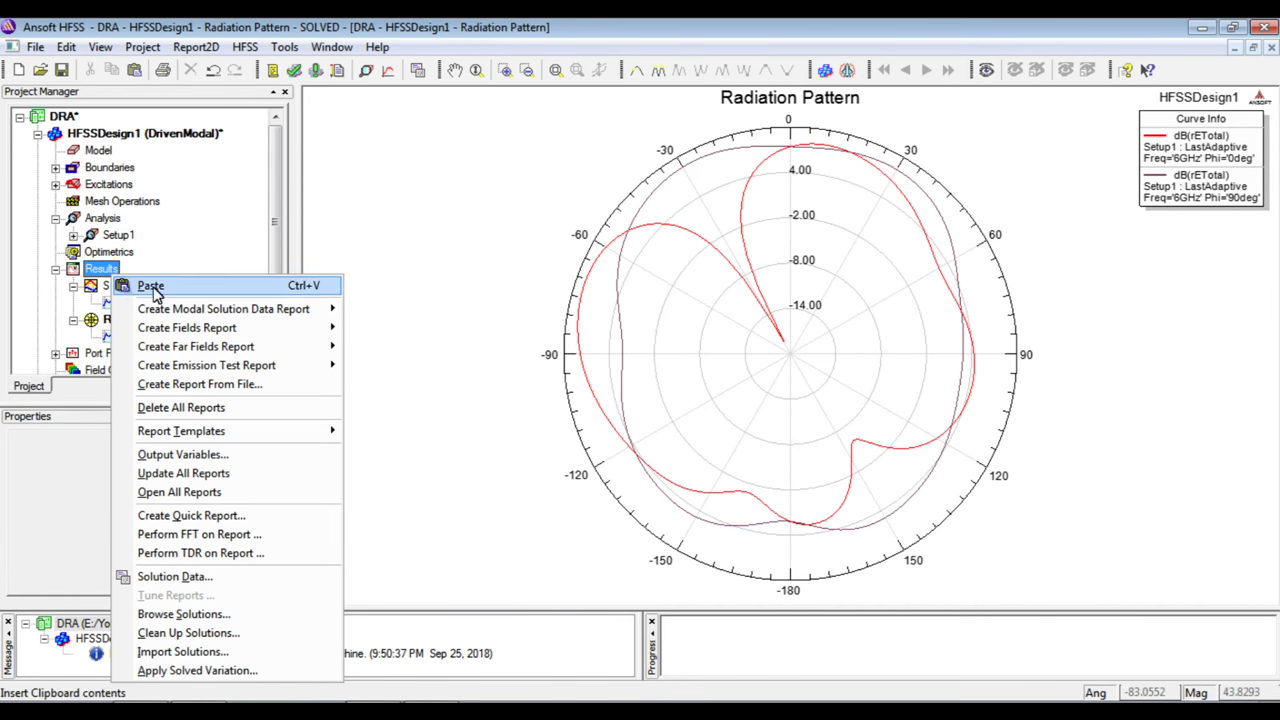
mouse_move(240, 360)
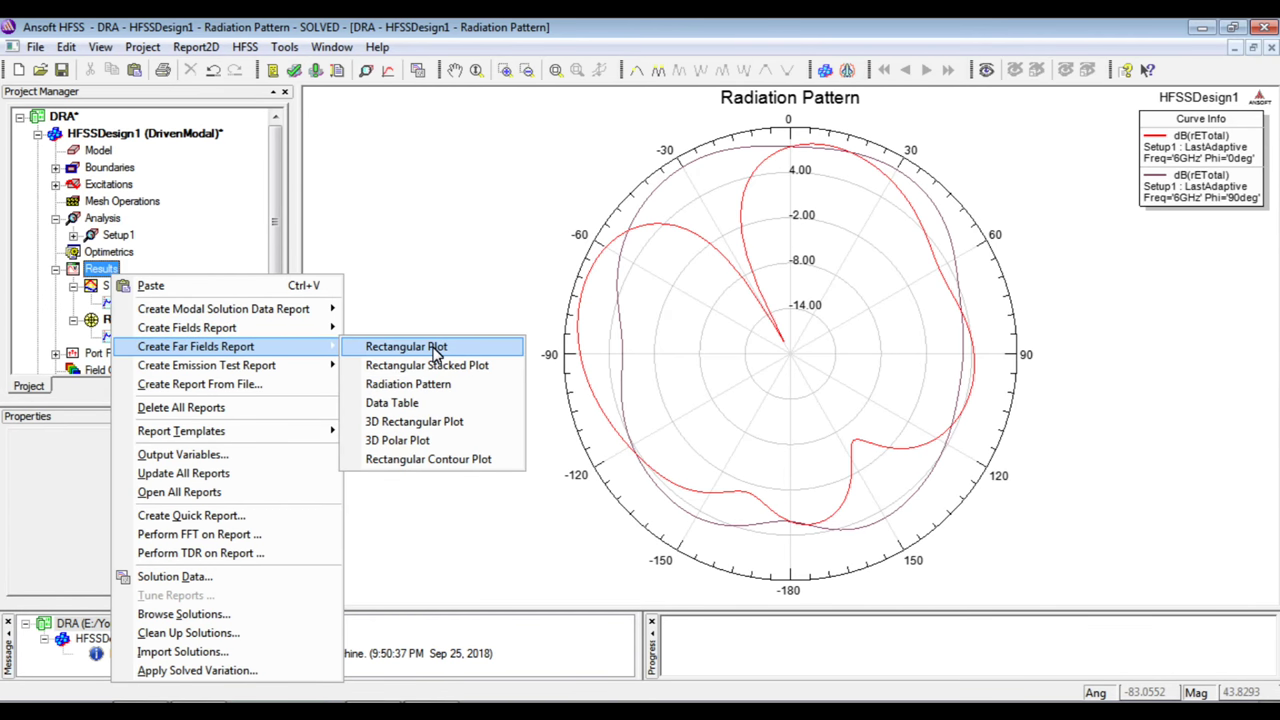
left_click(408, 447)
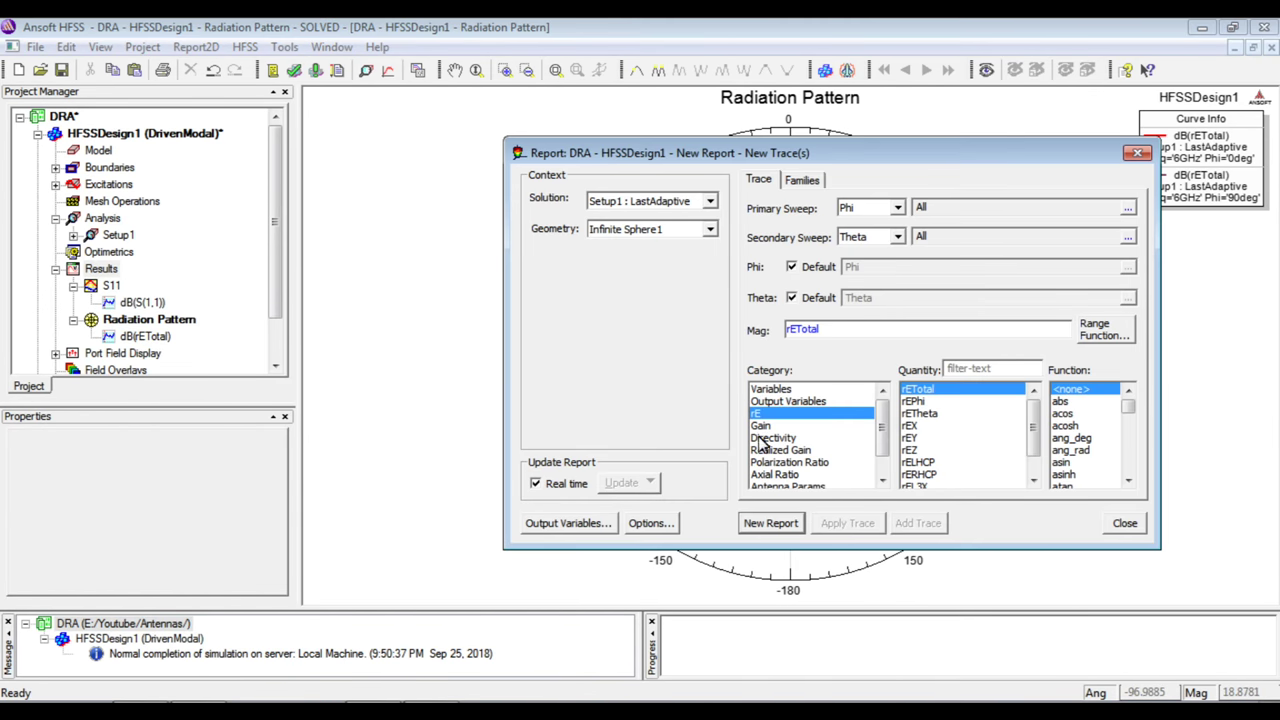
left_click(760, 425)
scroll(1075, 440, "down", 2)
left_click(1060, 474)
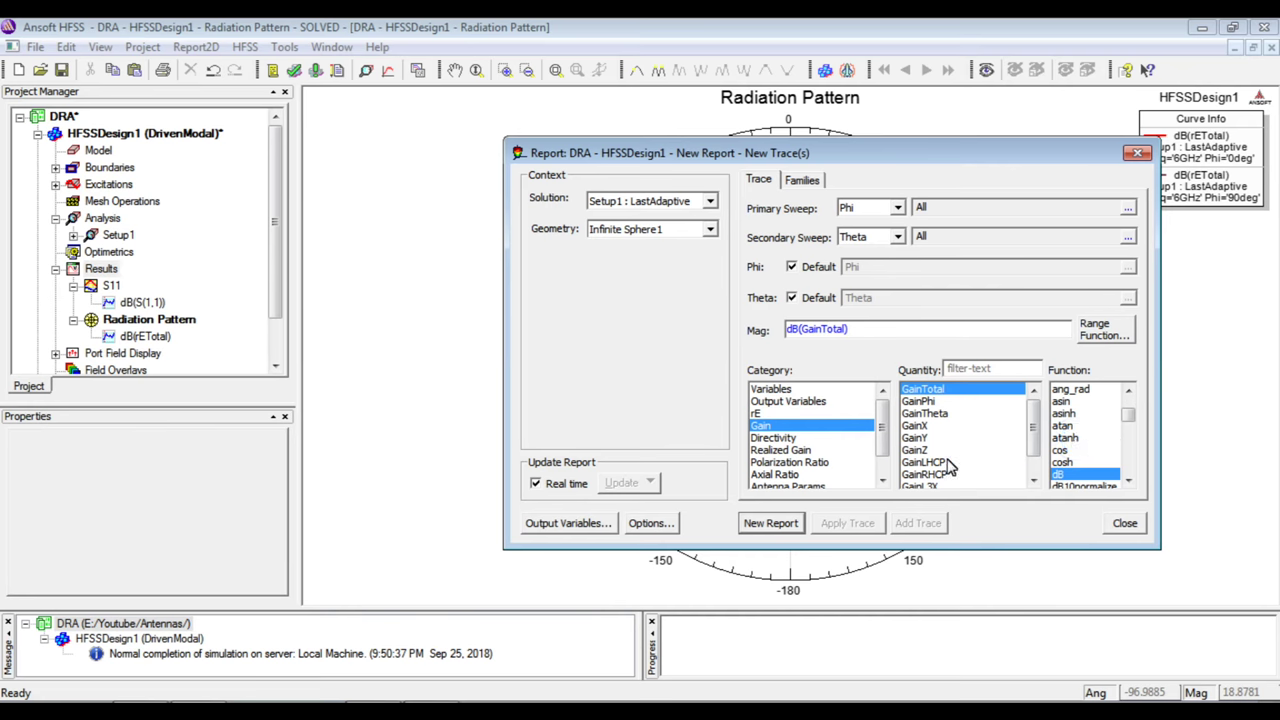
left_click(788, 530)
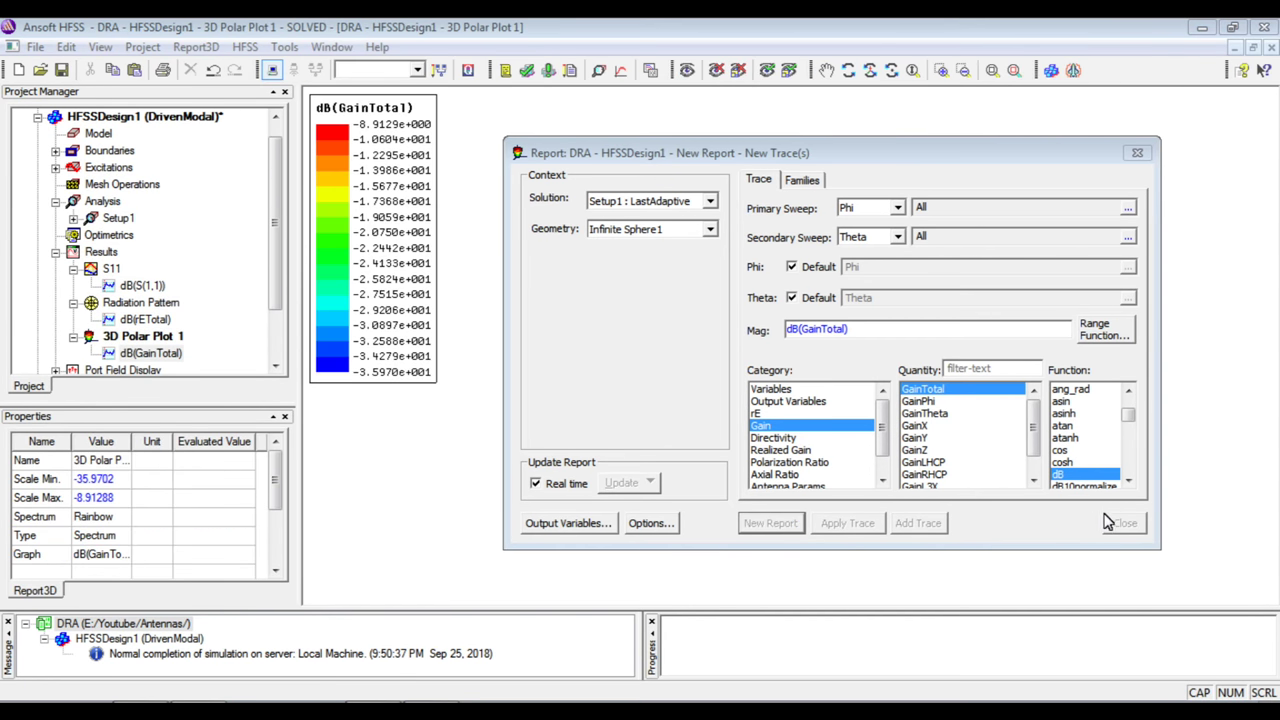
left_click(1125, 523)
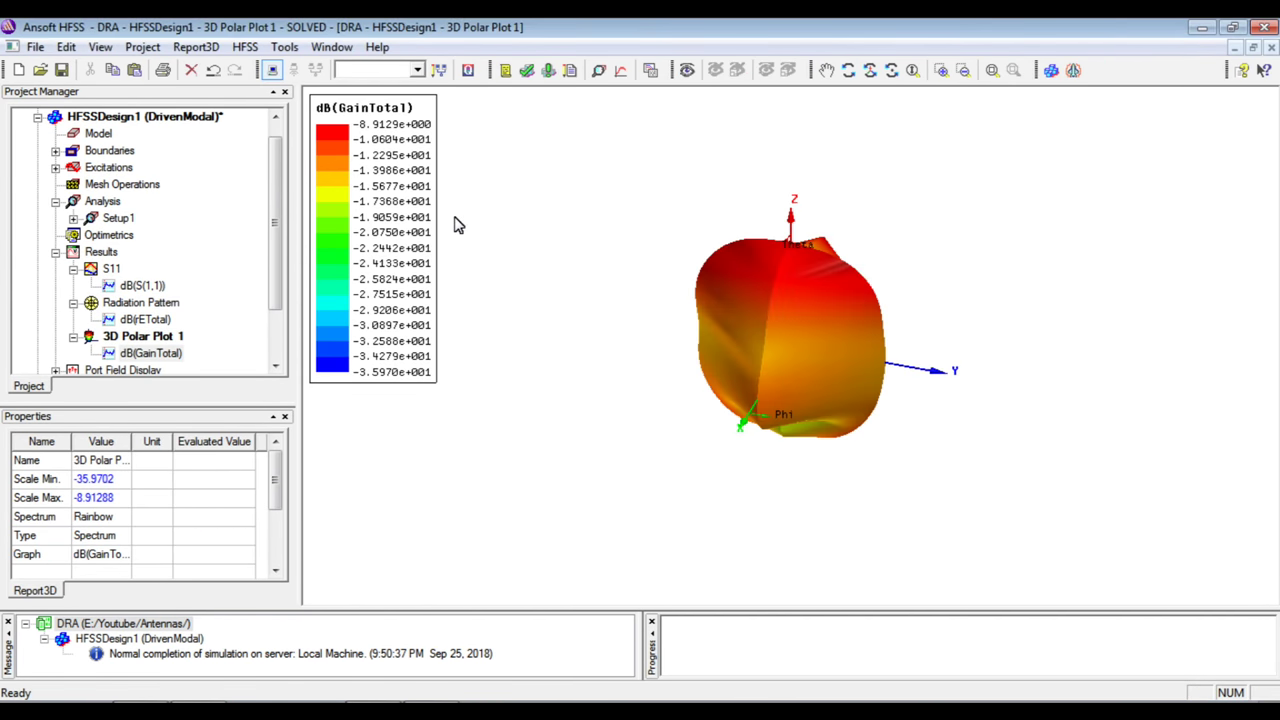
left_click_drag(375, 102, 489, 152)
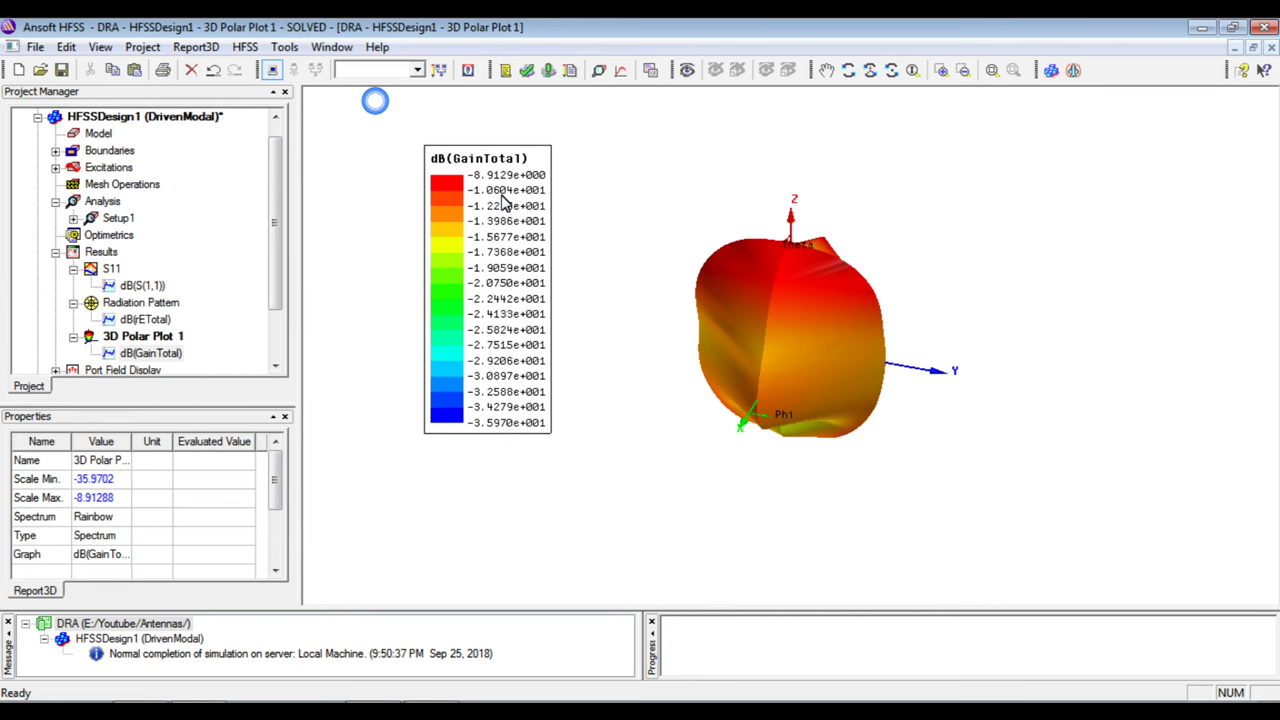
left_click(455, 163)
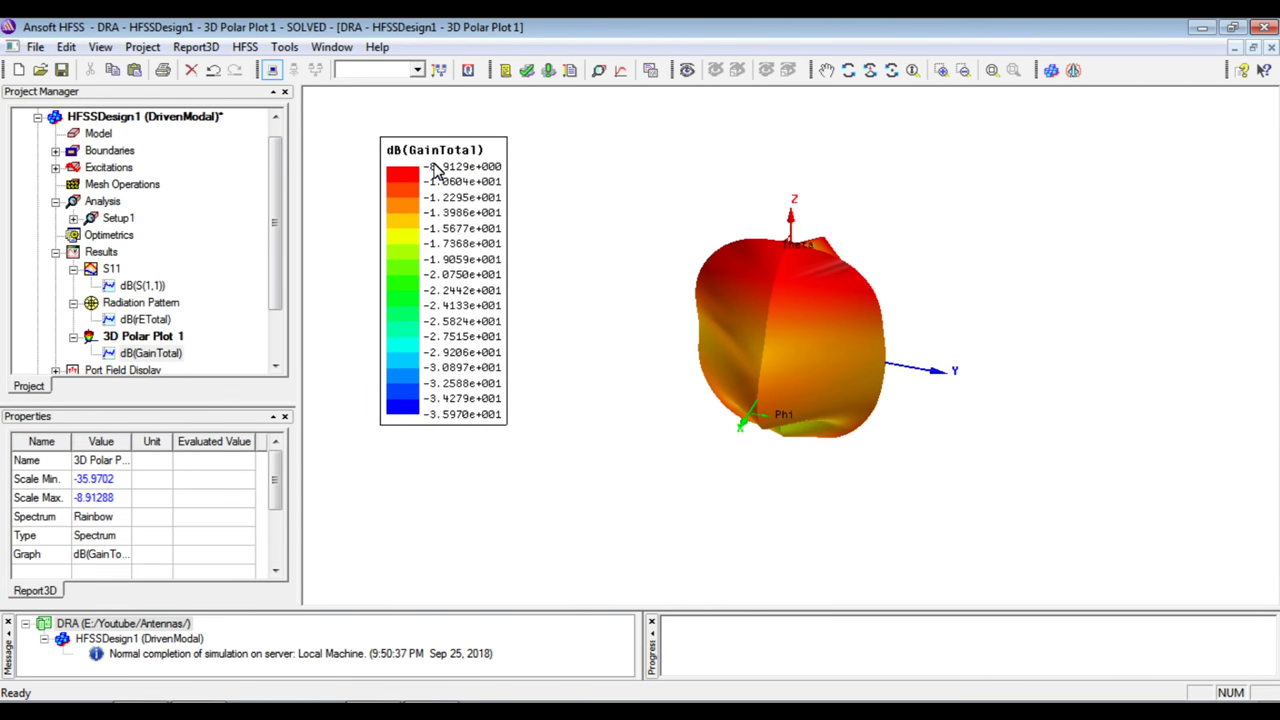
left_click(181, 340)
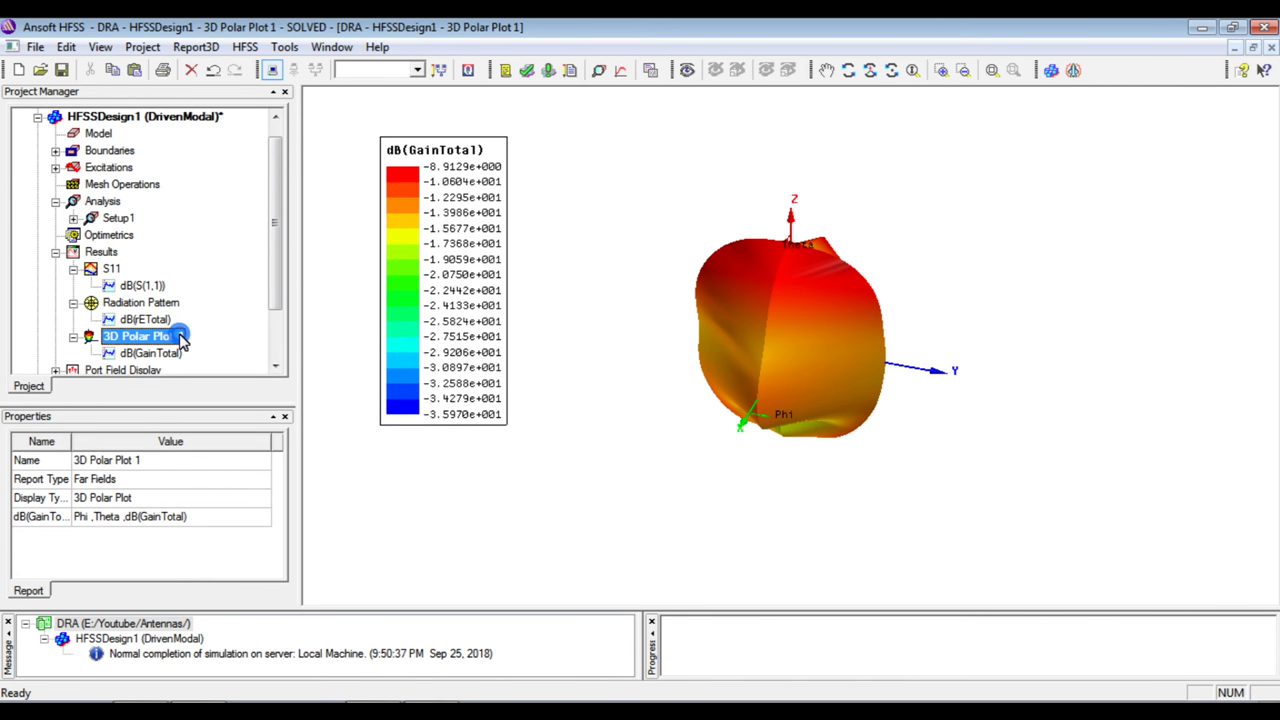
right_click(181, 340)
left_click(181, 340)
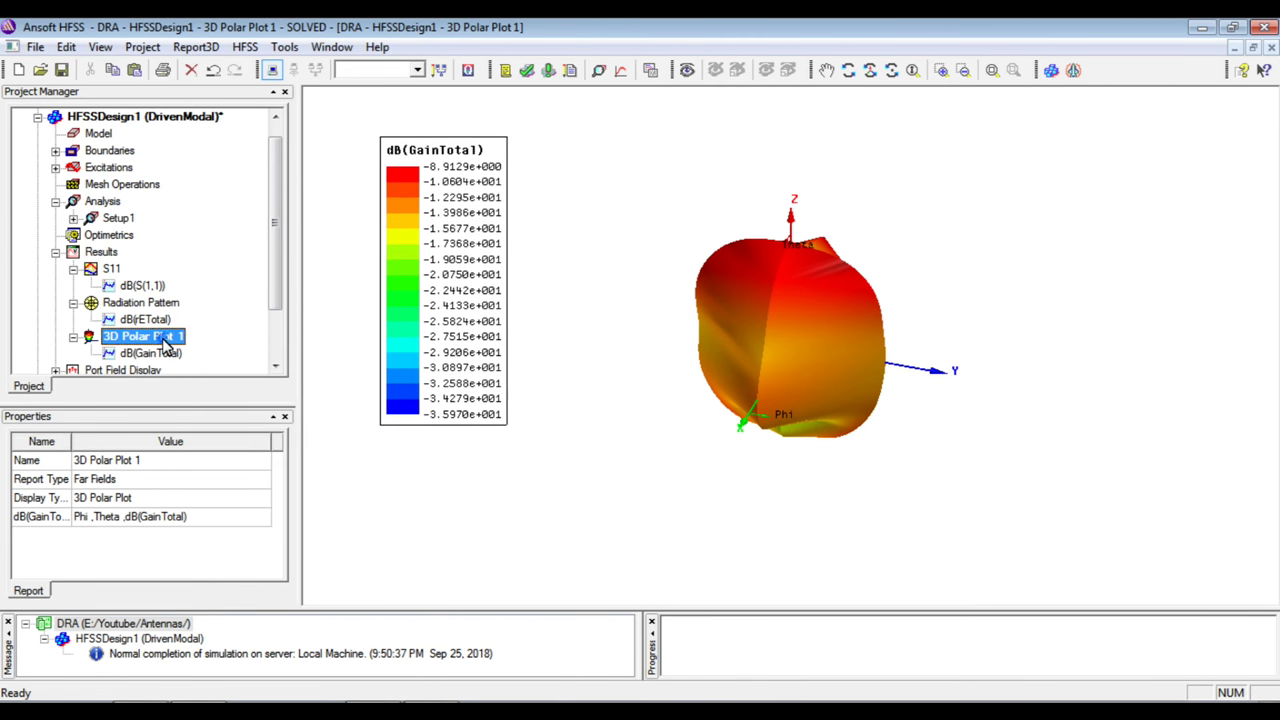
left_click(104, 222)
left_click(73, 218)
left_click(132, 235)
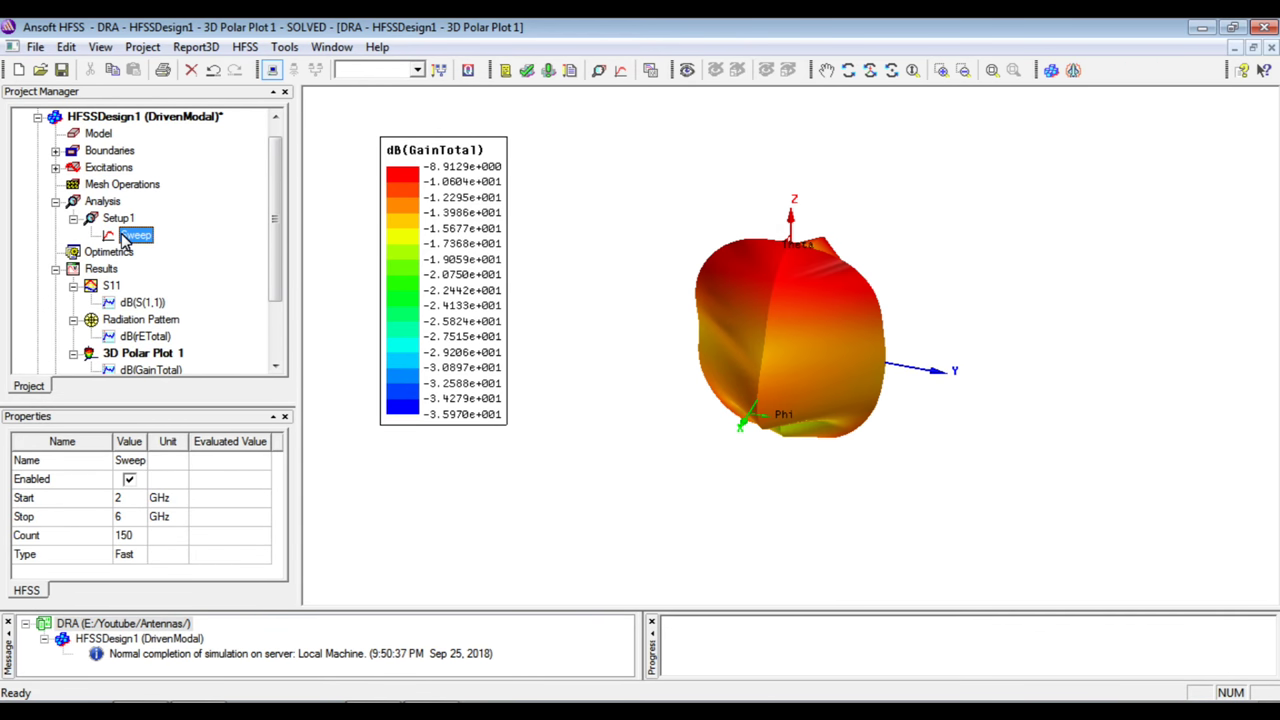
double_click(123, 236)
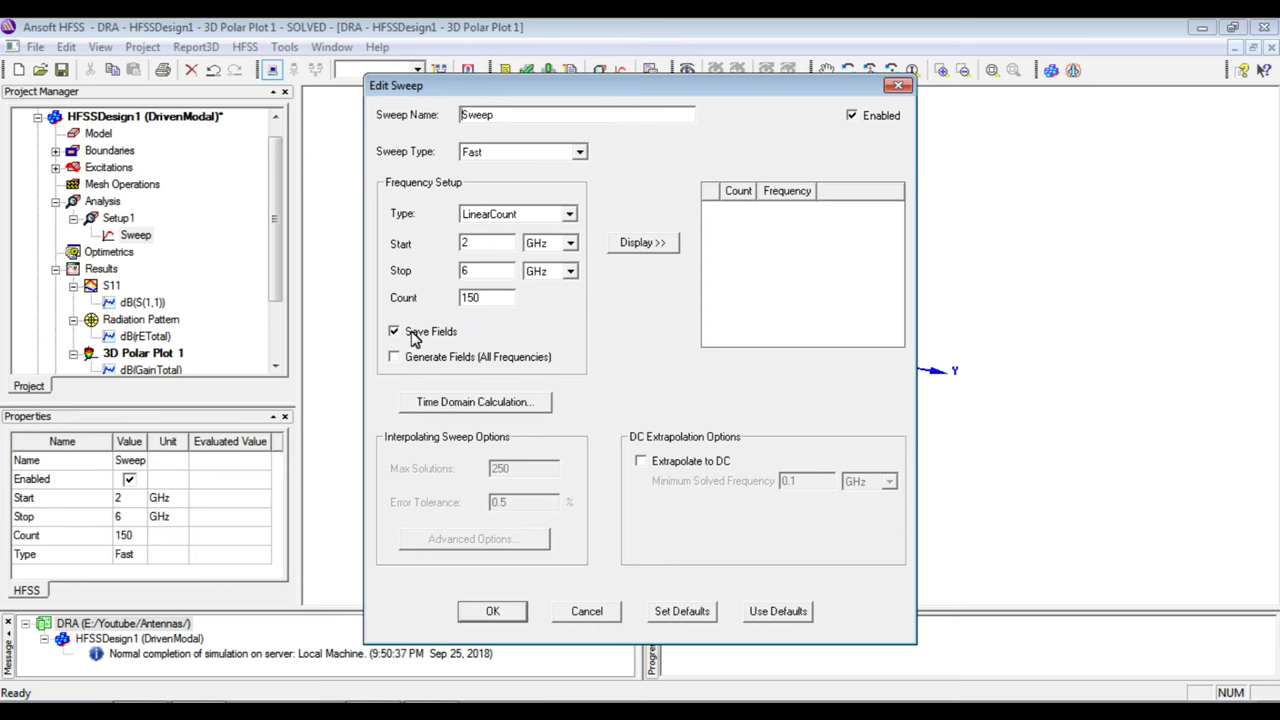
left_click(500, 612)
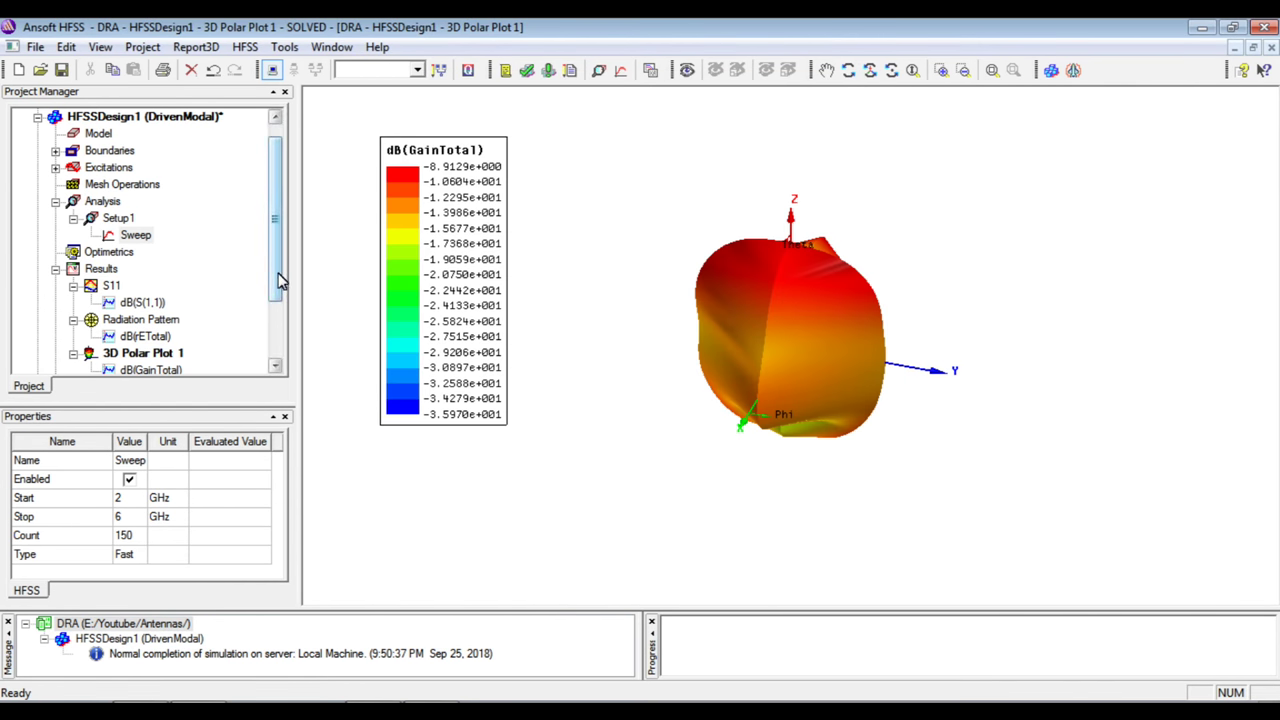
left_click_drag(280, 282, 277, 309)
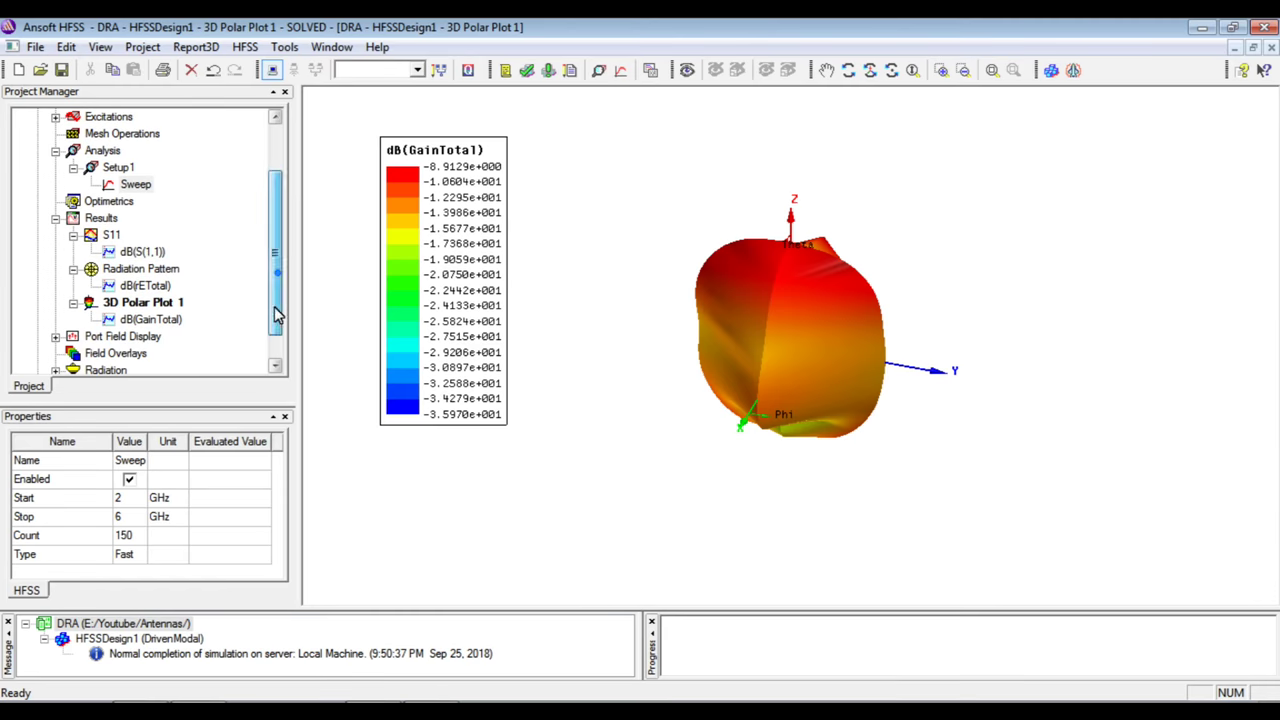
right_click(148, 304)
Step: Switch 3D Polar Plot 1 to the Setup1 : Sweep solution at 3.02013GHz and apply the trace
left_click(165, 417)
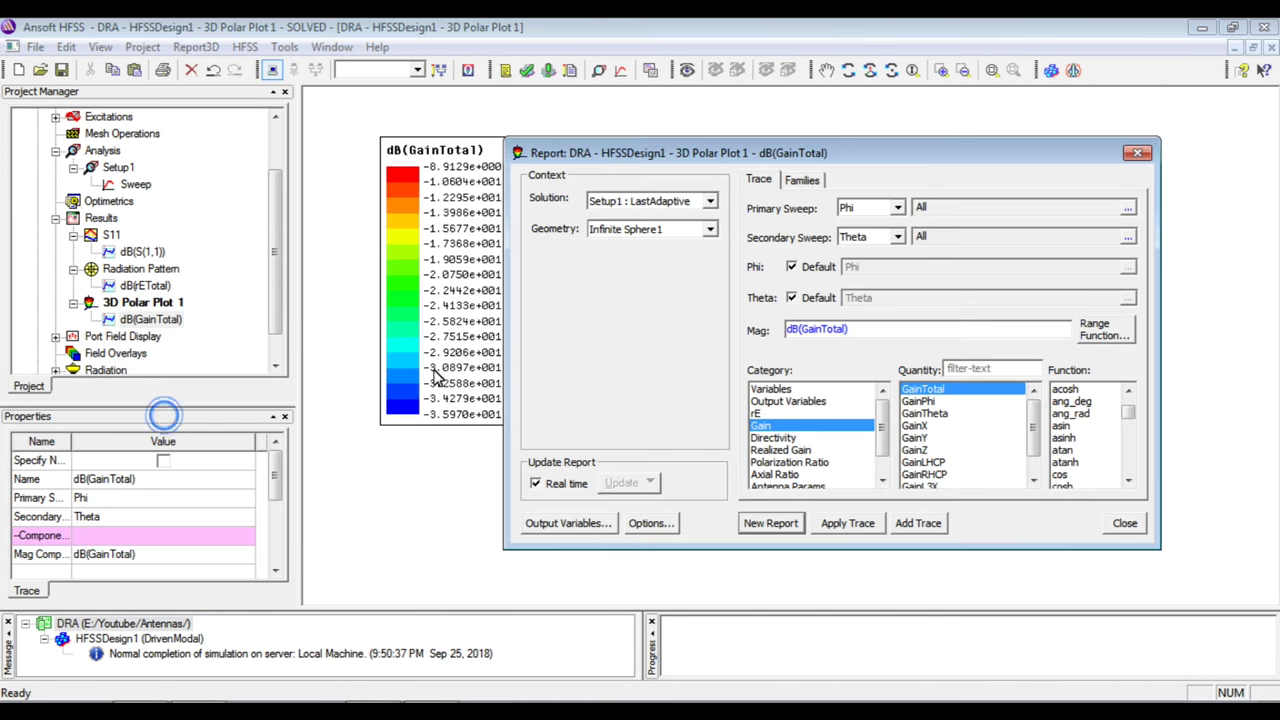
left_click(651, 201)
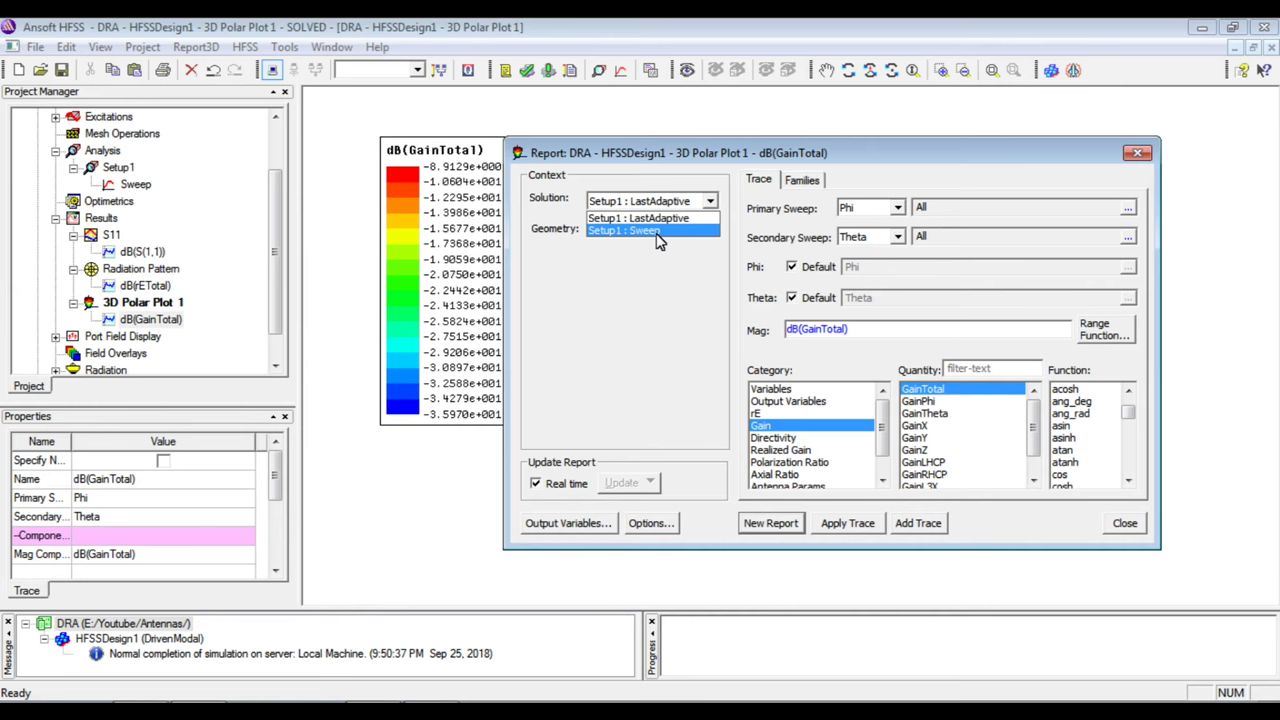
left_click(645, 231)
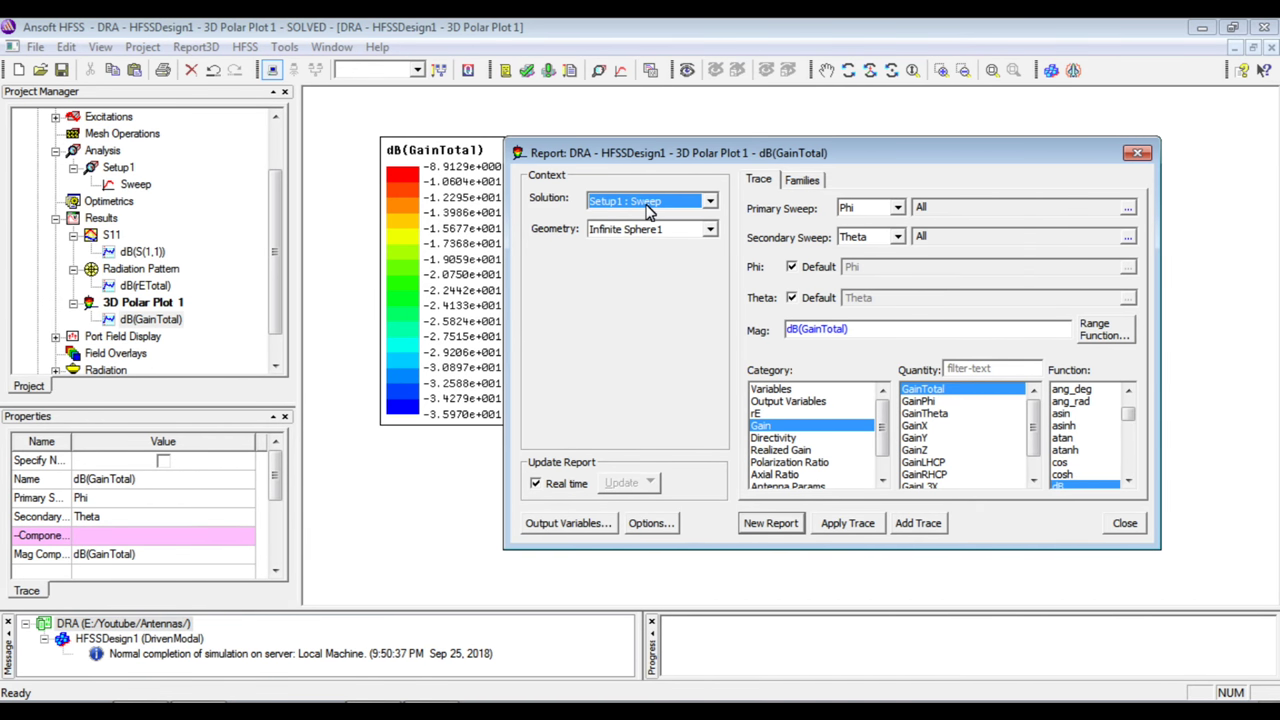
left_click(802, 179)
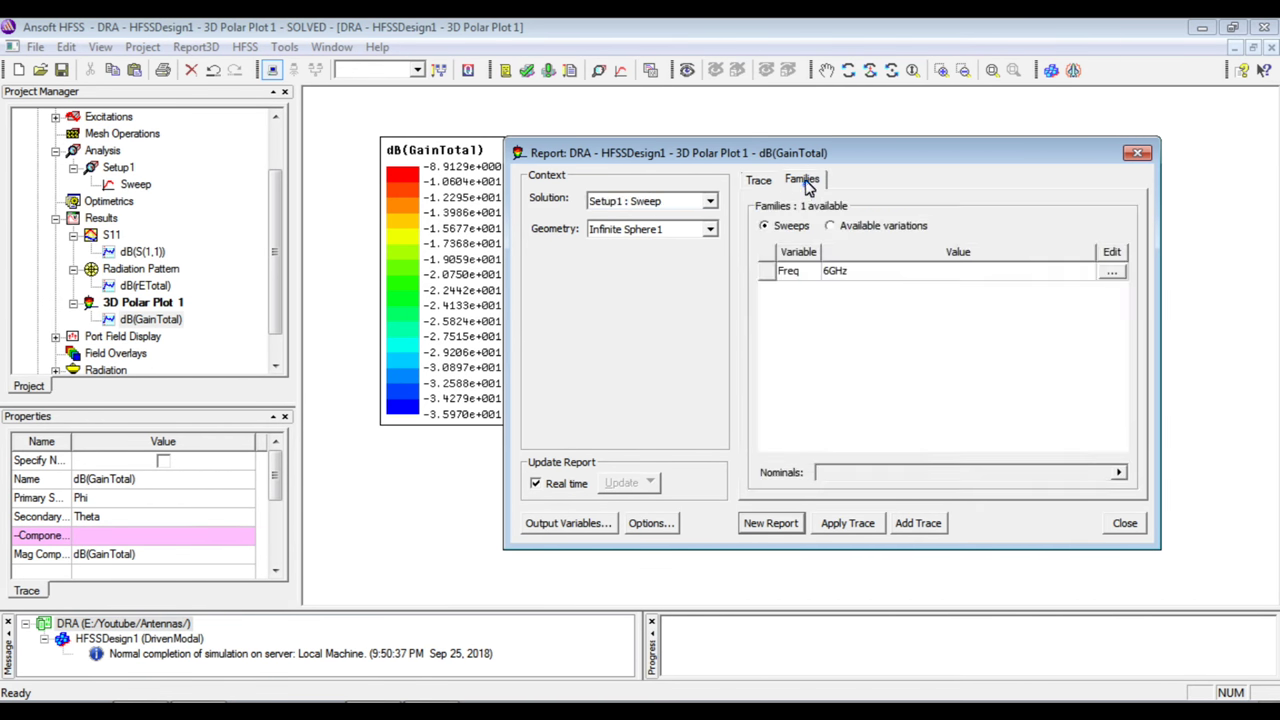
left_click(1112, 276)
mouse_move(1263, 363)
left_mouse_down()
mouse_move(1262, 323)
mouse_move(1265, 362)
left_mouse_up()
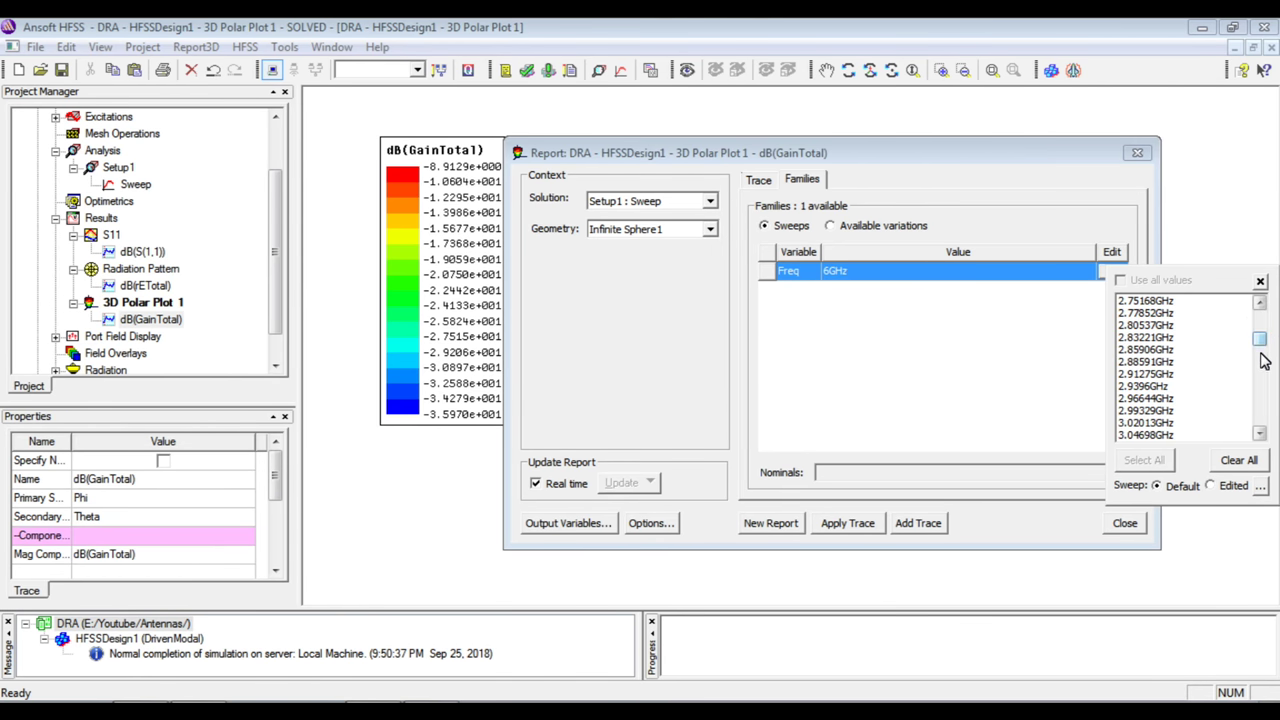
left_click(1150, 423)
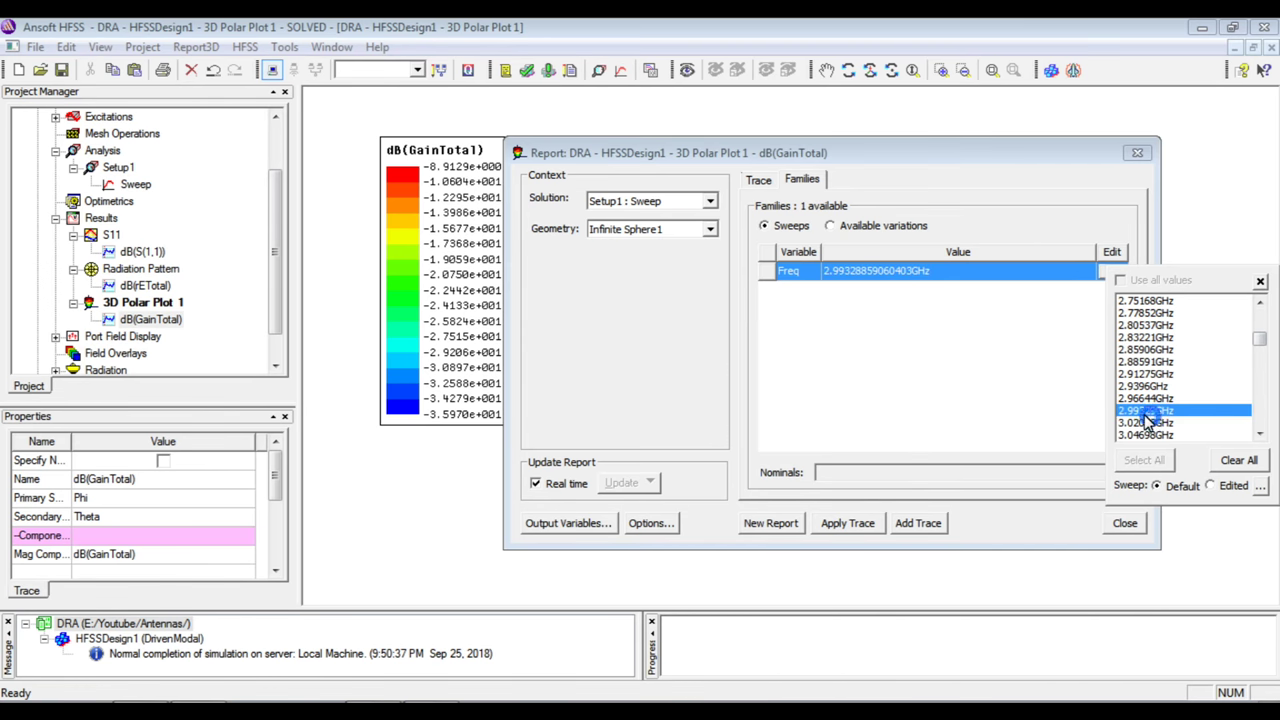
left_click(866, 530)
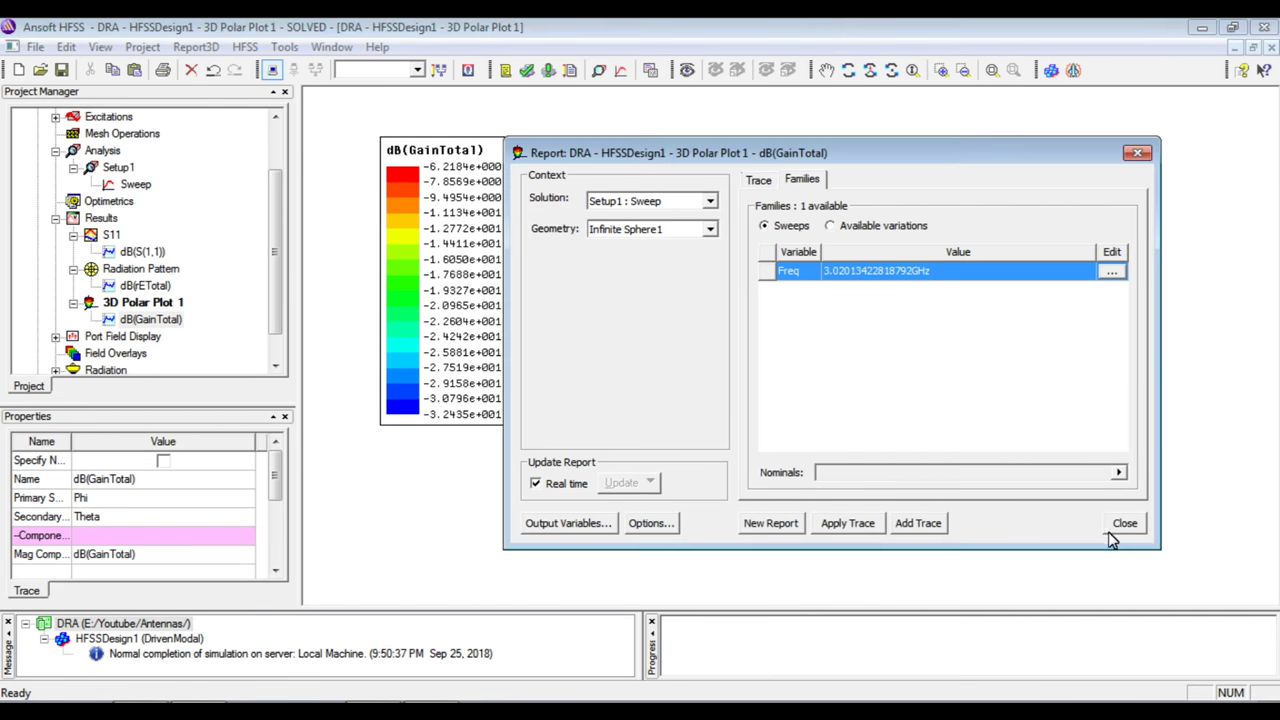
left_click(1124, 523)
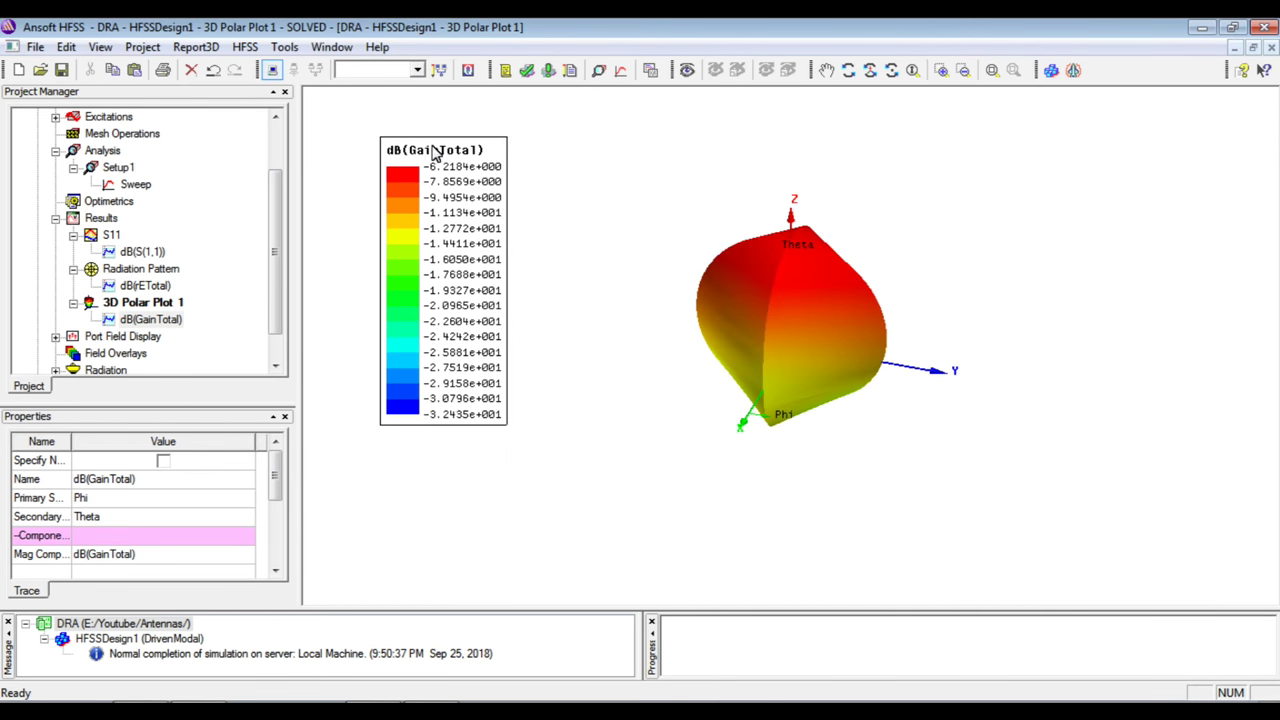
Step: Nudge the dB(GainTotal) legend right and down, collapse Analysis, and reopen HFSSDesign1's 3D model
left_click_drag(438, 145, 480, 157)
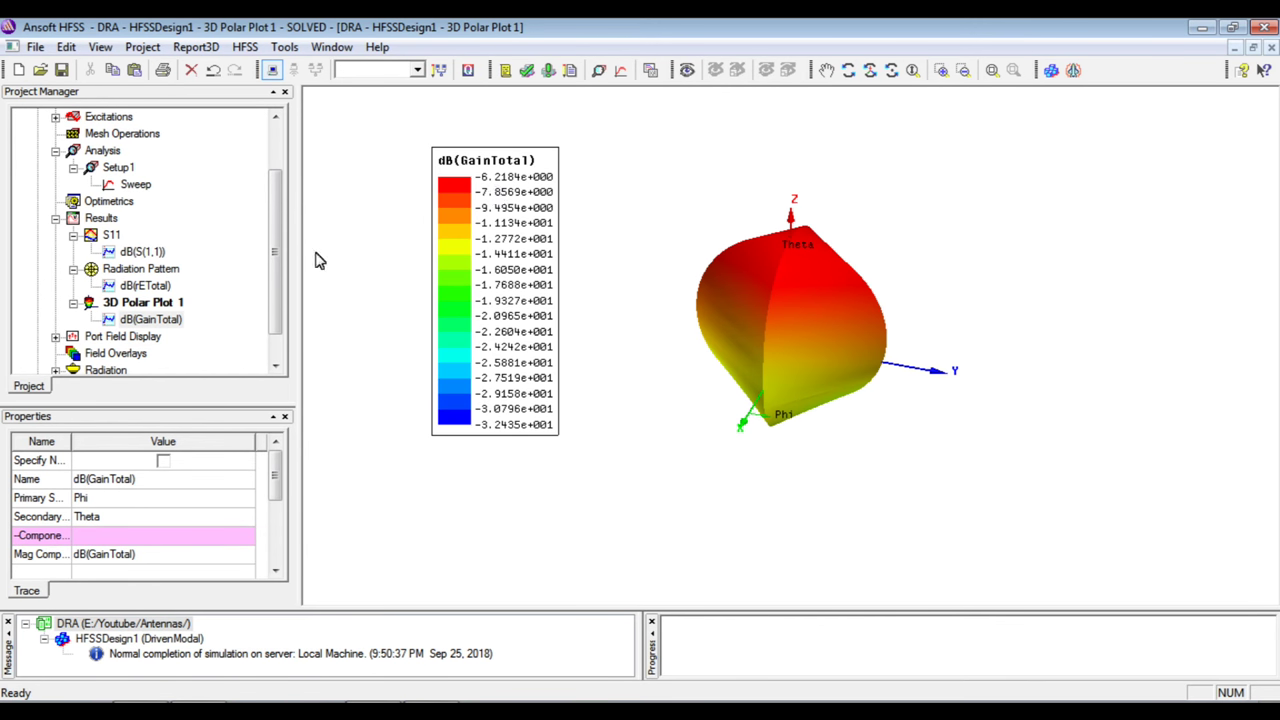
left_click_drag(277, 254, 282, 204)
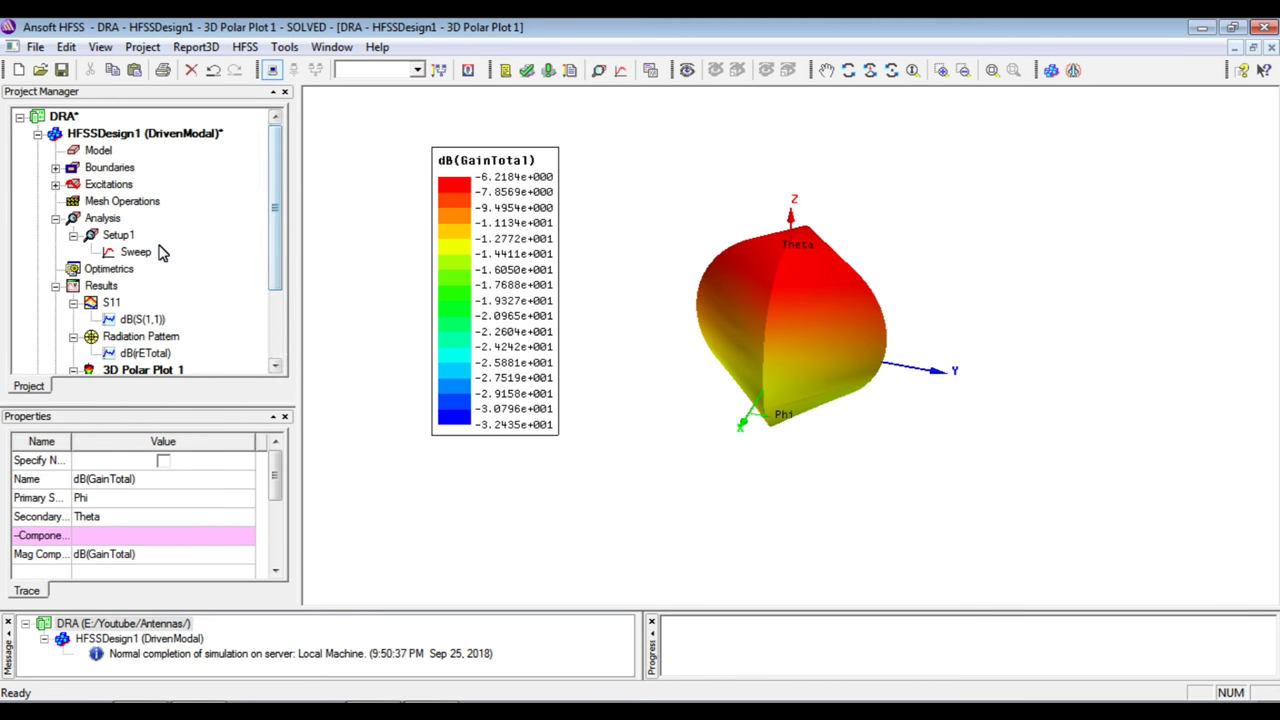
left_click(73, 235)
left_click(55, 218)
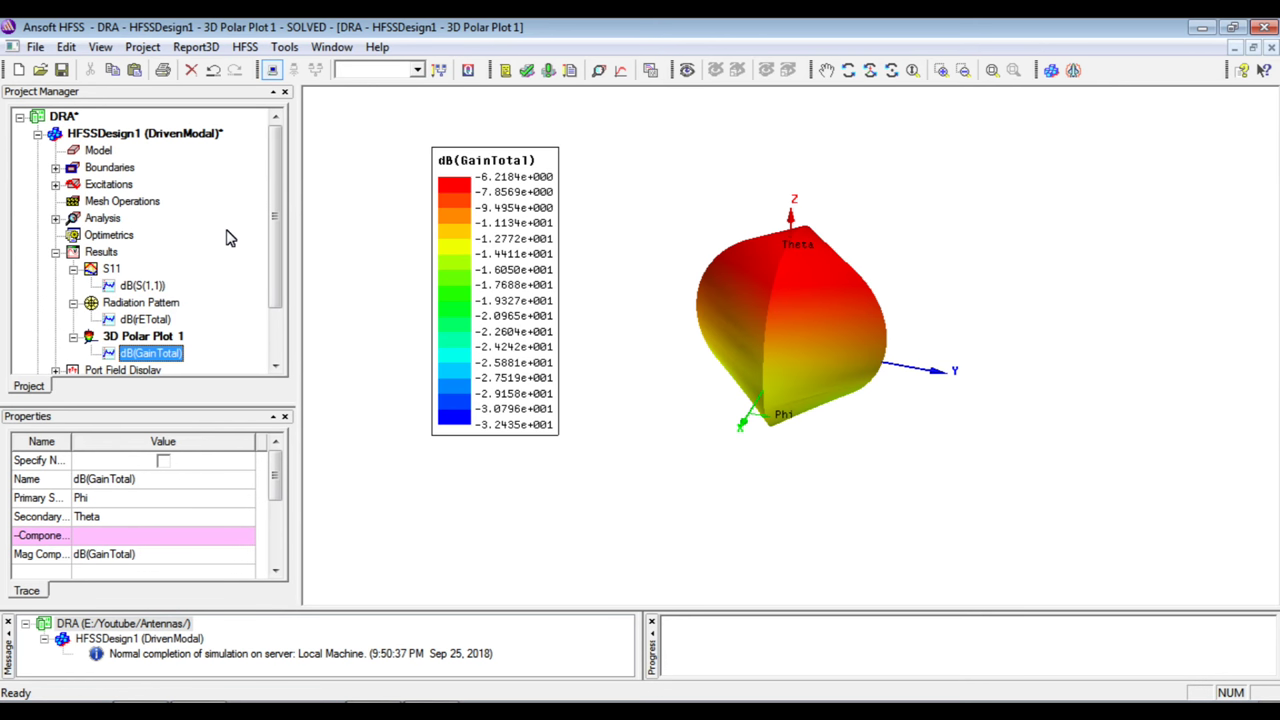
double_click(189, 134)
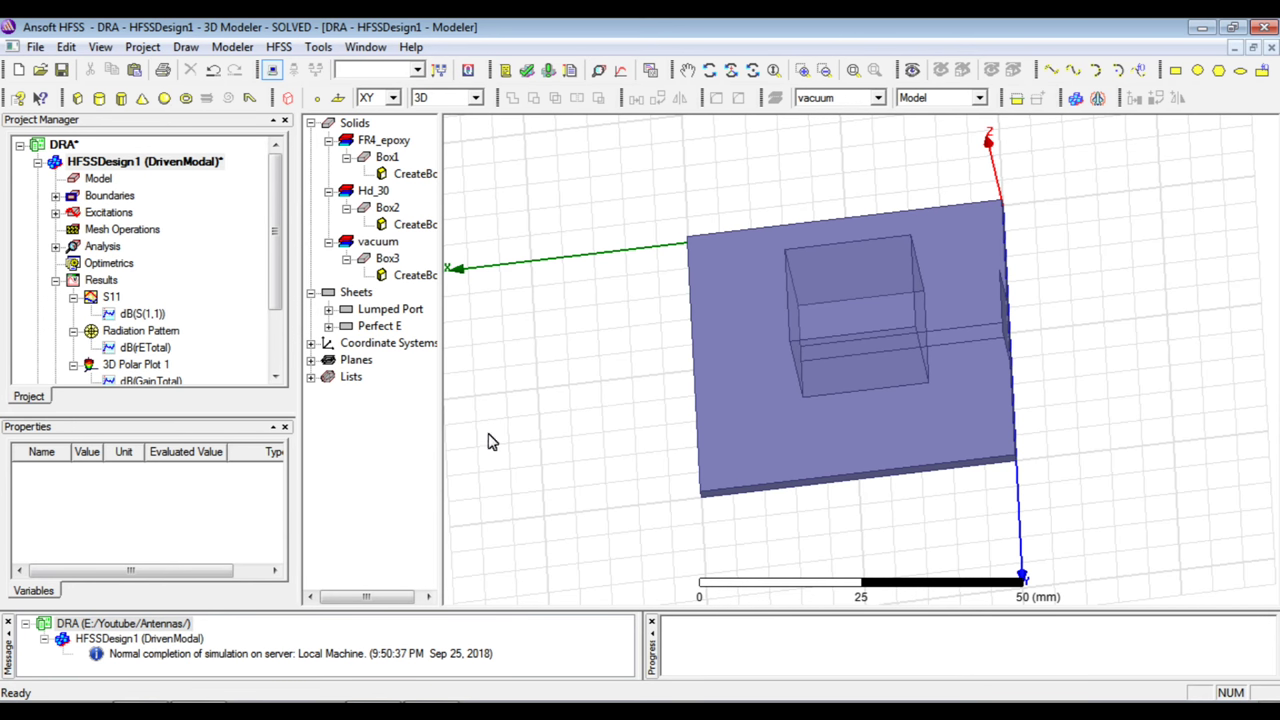
Step: Rename the 3D Polar Plot 1 report to Gain
left_click(97, 366)
left_click(128, 474)
type("Gain")
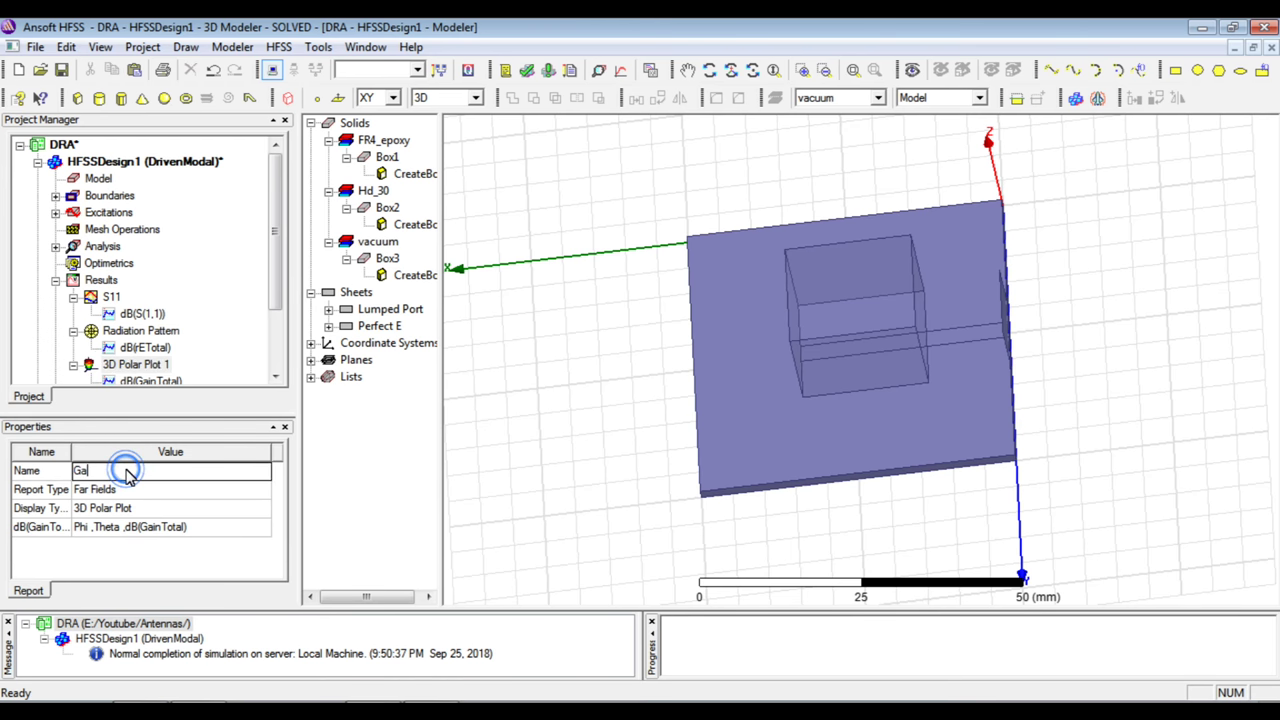
key("Return")
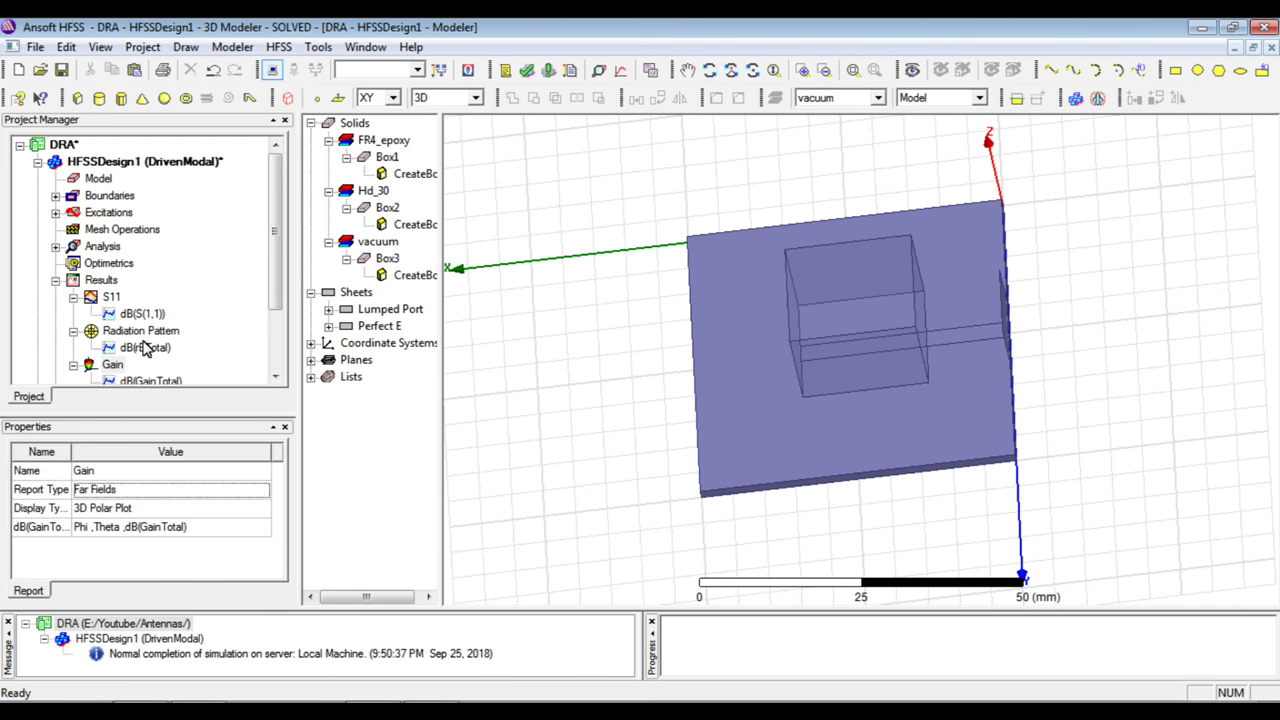
Step: Create a modal solution rectangular plot of dB(VSWR(1)) versus frequency
left_click(106, 281)
right_click(110, 283)
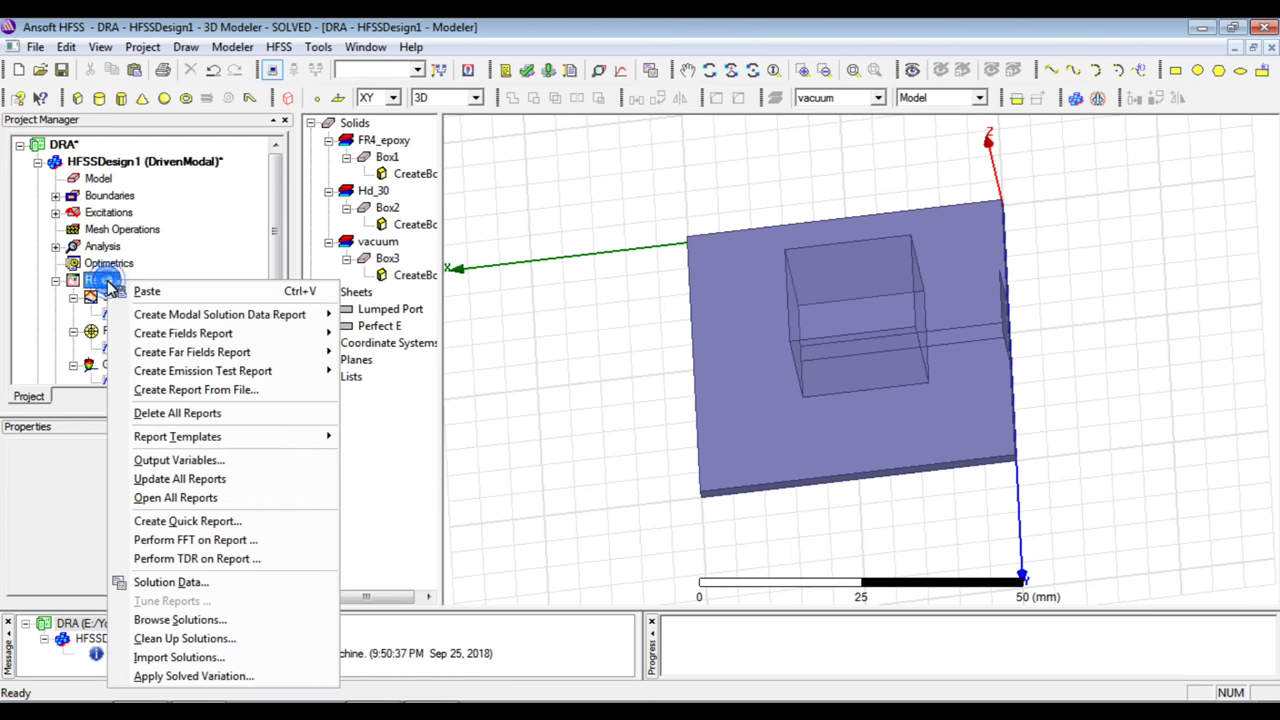
mouse_move(300, 314)
left_click(402, 315)
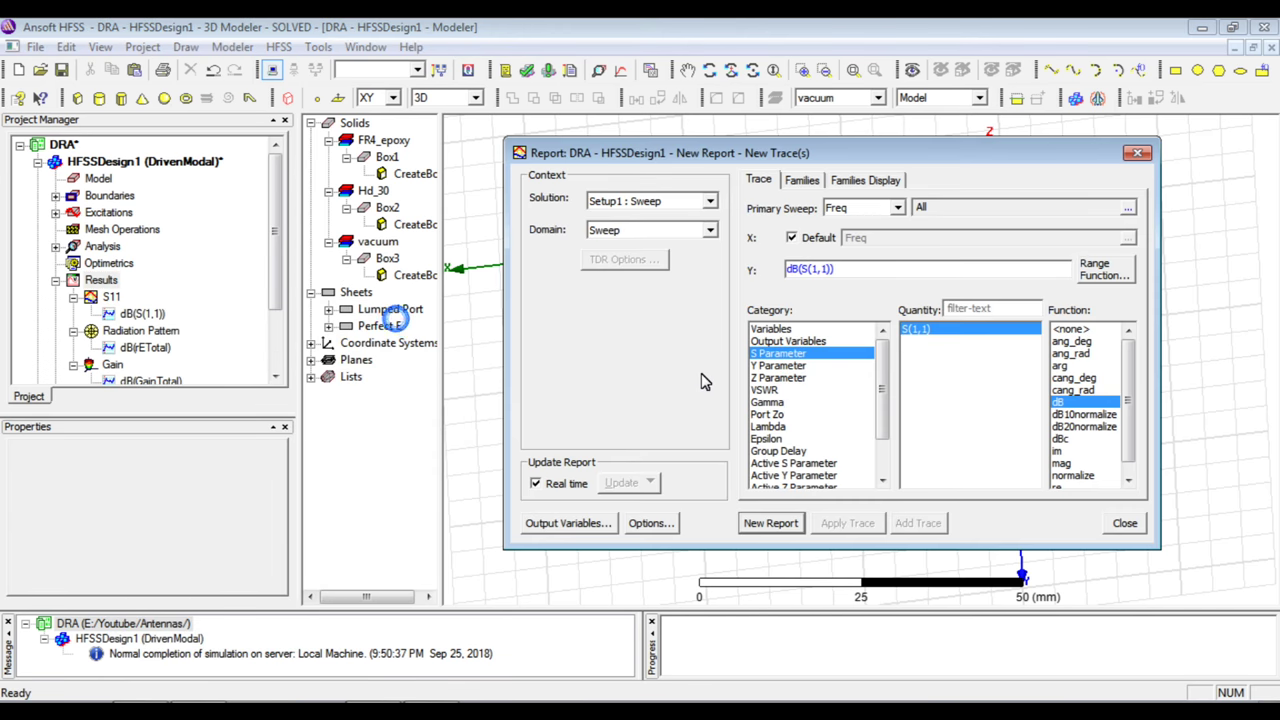
left_click(776, 391)
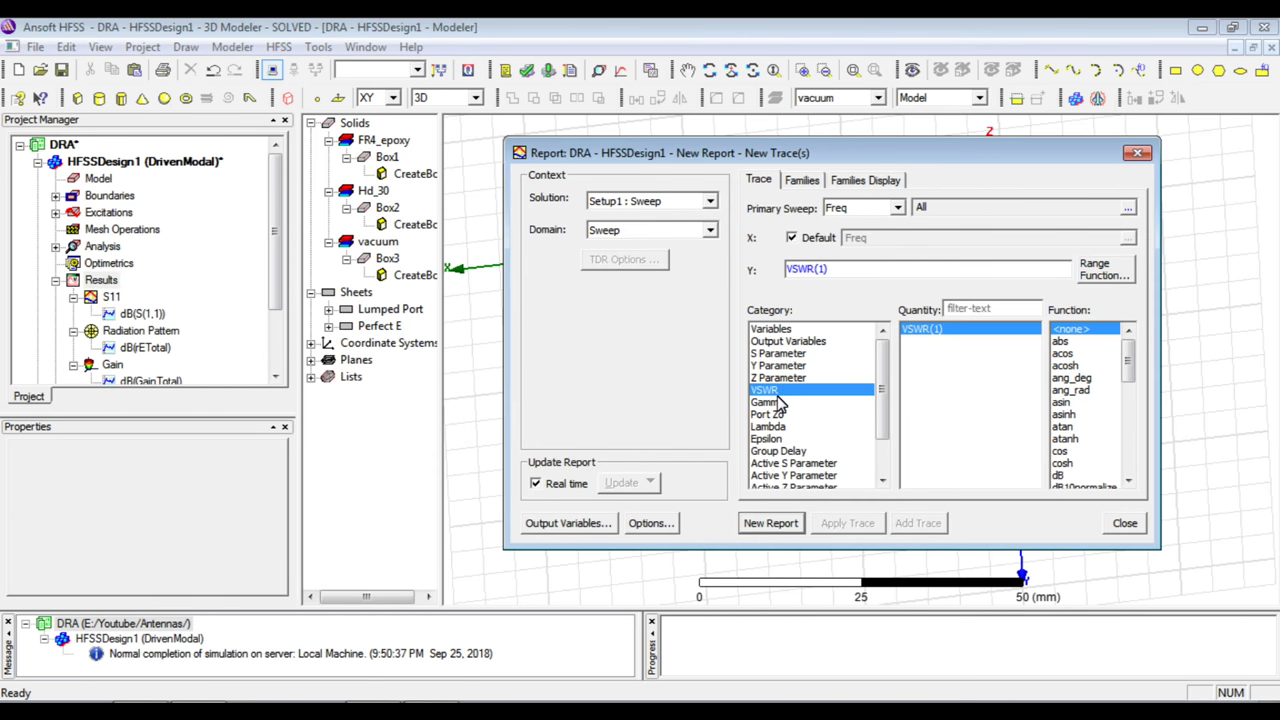
left_click(1070, 476)
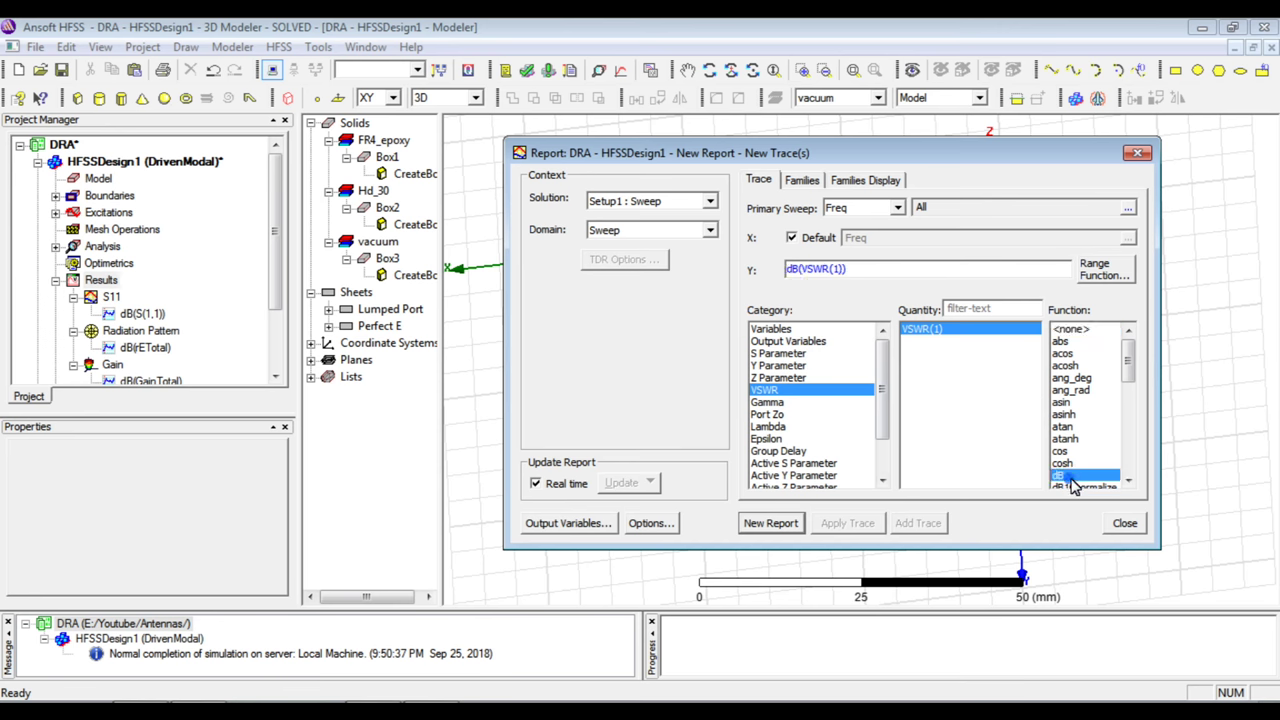
left_click(787, 530)
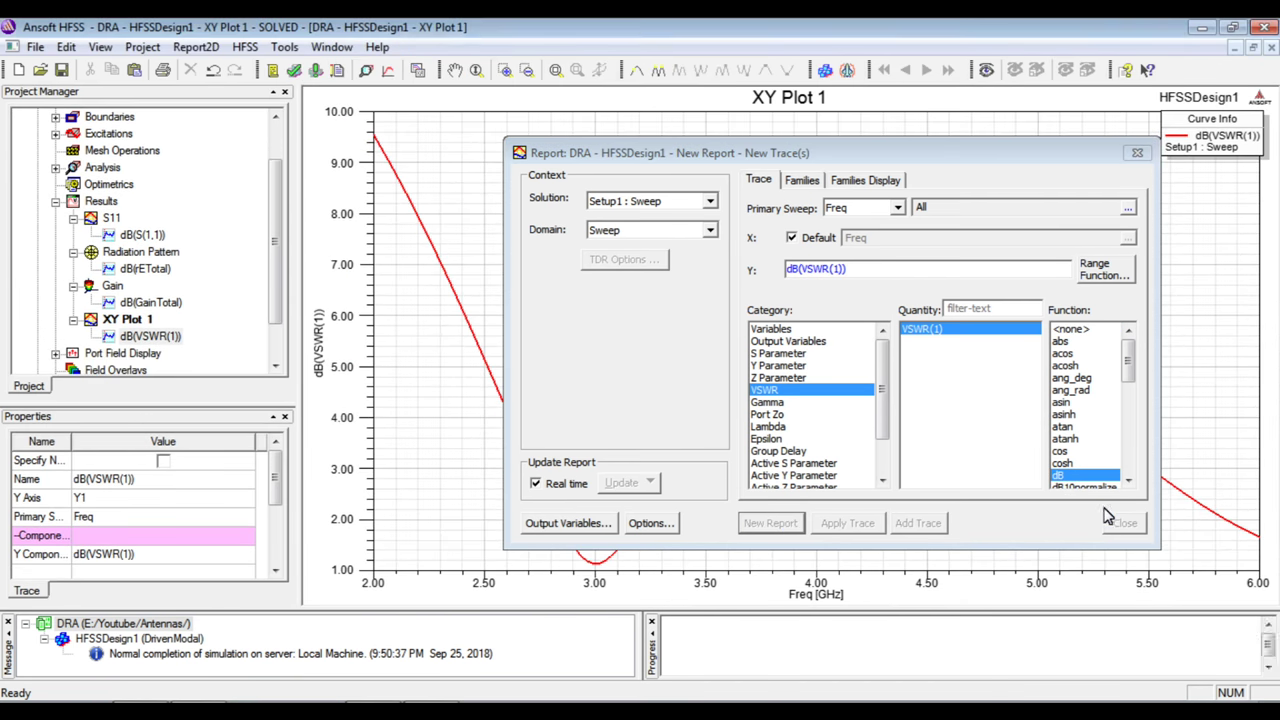
left_click(1122, 523)
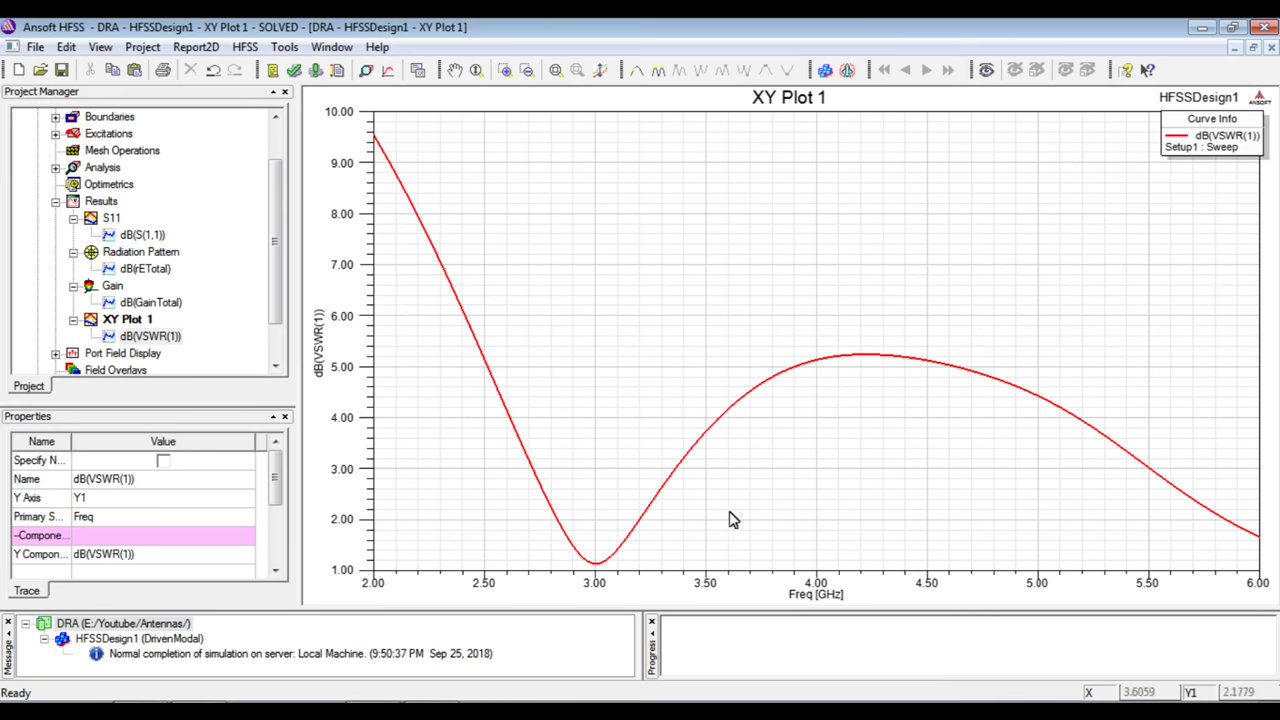
left_click(140, 320)
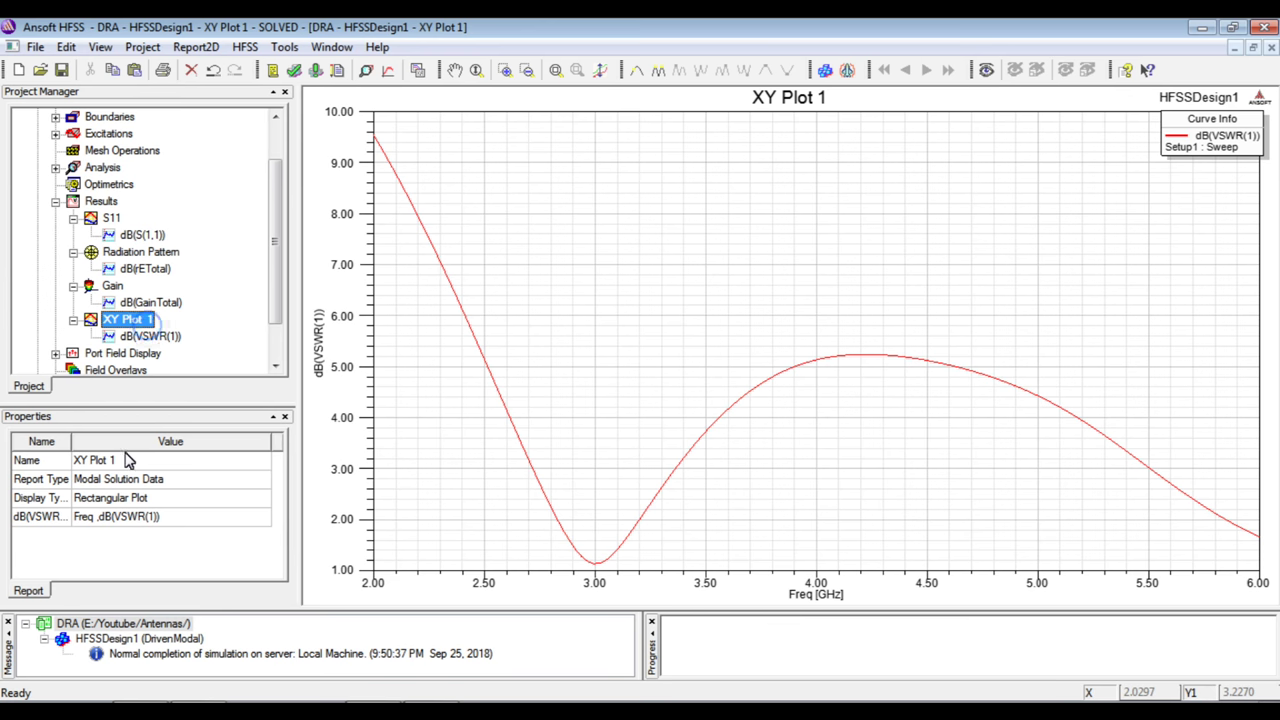
Step: Rename XY Plot 1 to VSWR, then select HFSSDesign1 in the project tree
left_click(122, 460)
type("VSW")
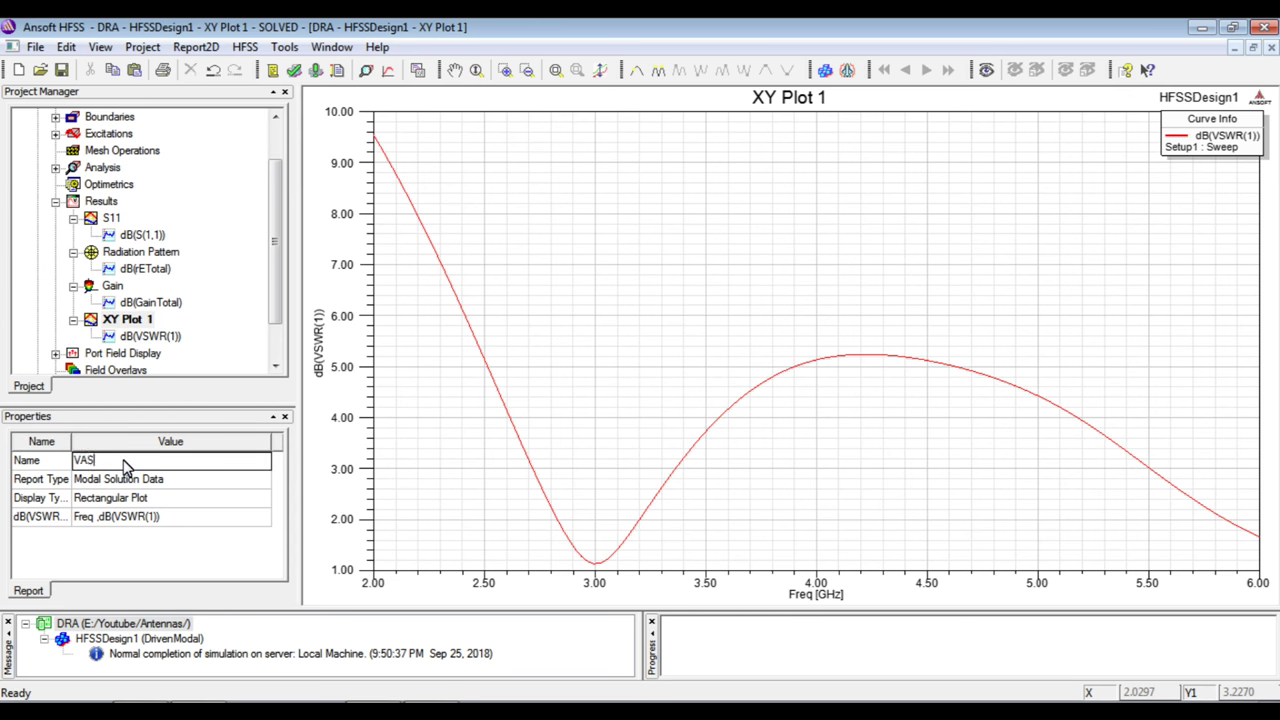
key("BackSpace")
key("BackSpace")
type("SWR")
key("Return")
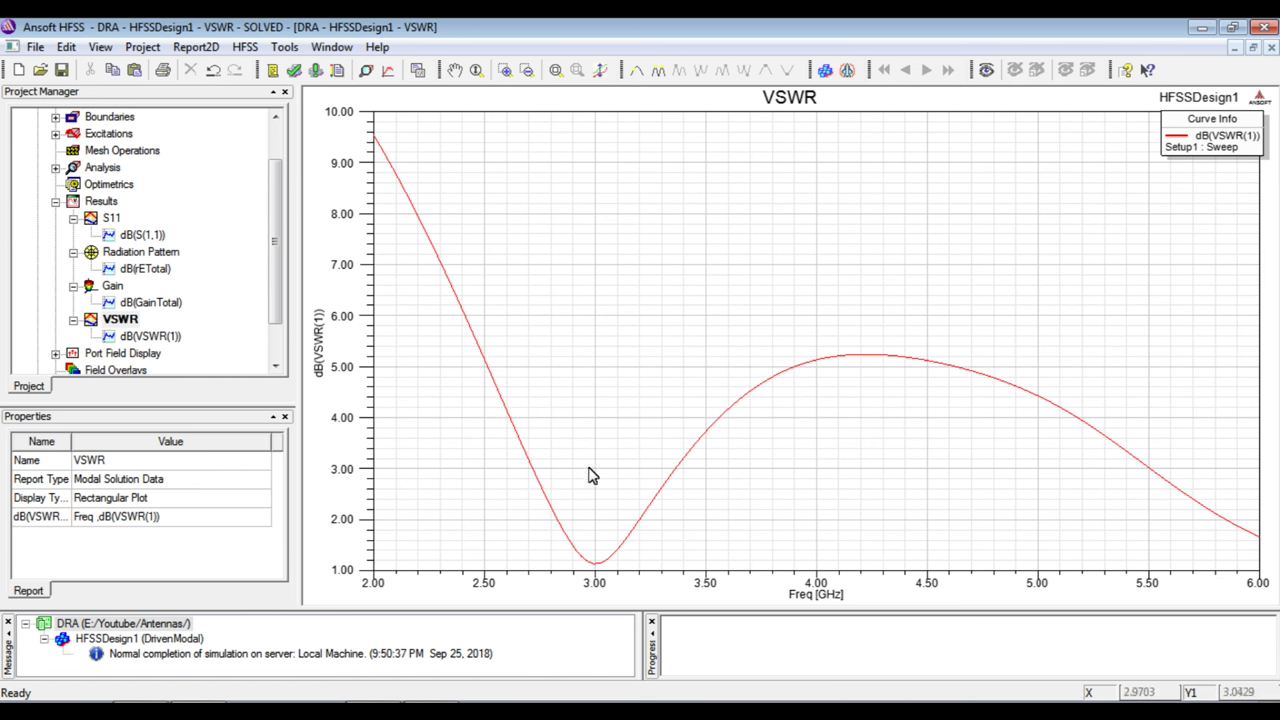
scroll(209, 115, "up", 1)
left_click(205, 134)
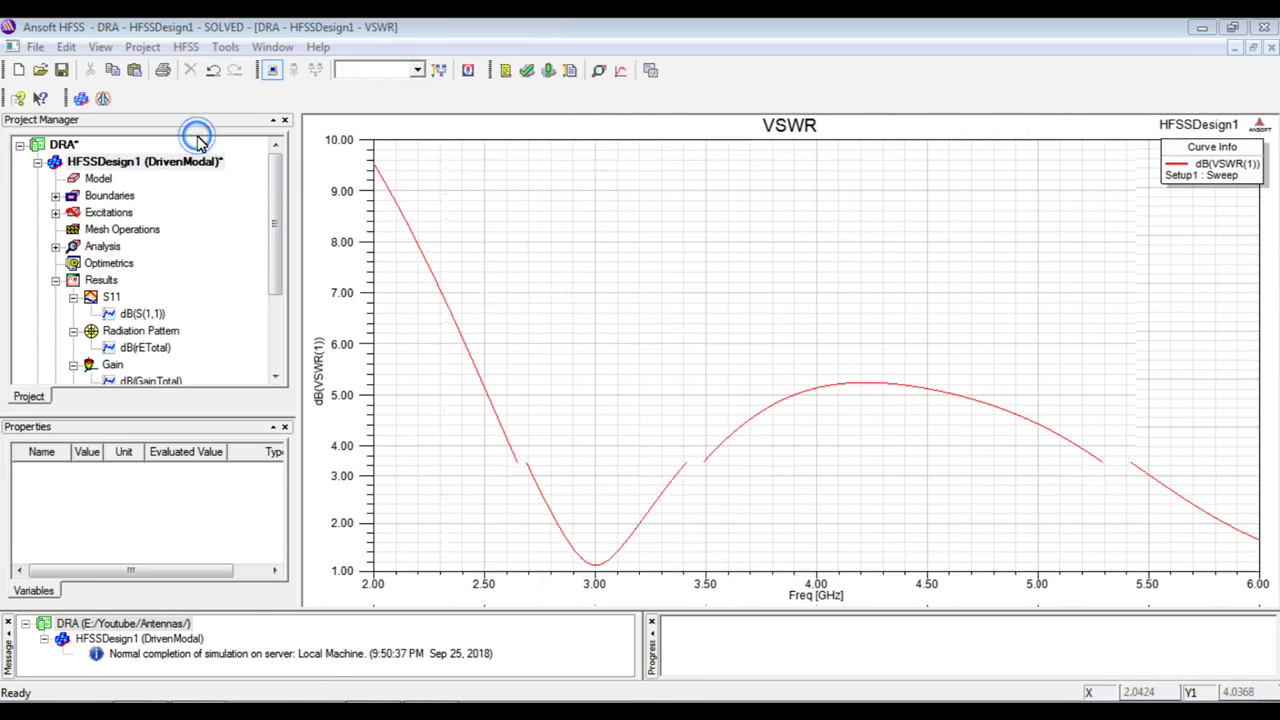